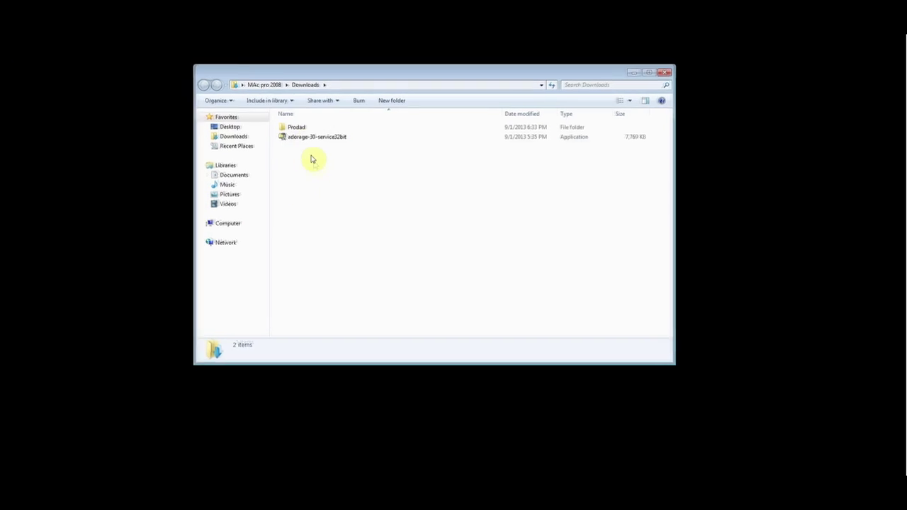
Open the Prodad folder in Downloads and run the adorage-vol12 installer package
{"action": "double_click", "coordinate": [307, 126]}
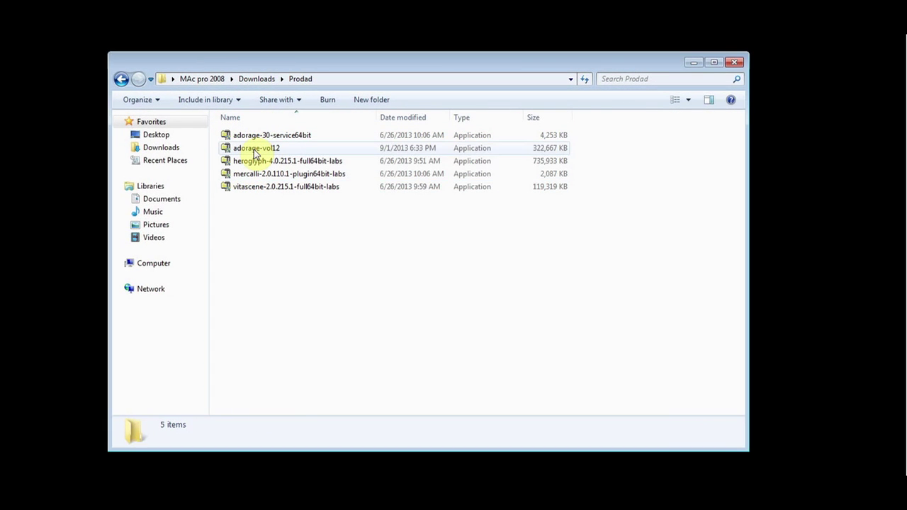
{"action": "left_click", "coordinate": [256, 150]}
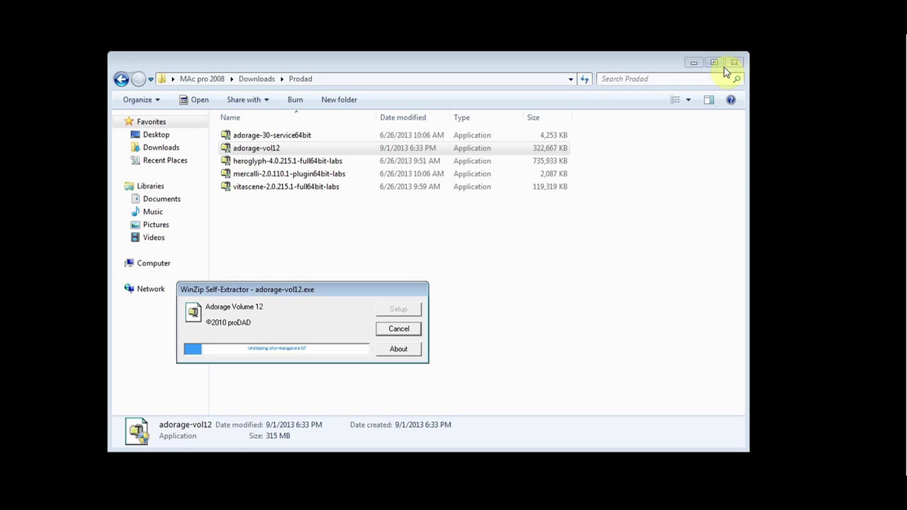
Close Explorer, begin the Adorage Volume 12 setup, accept the license terms and keep English
{"action": "left_click", "coordinate": [734, 63]}
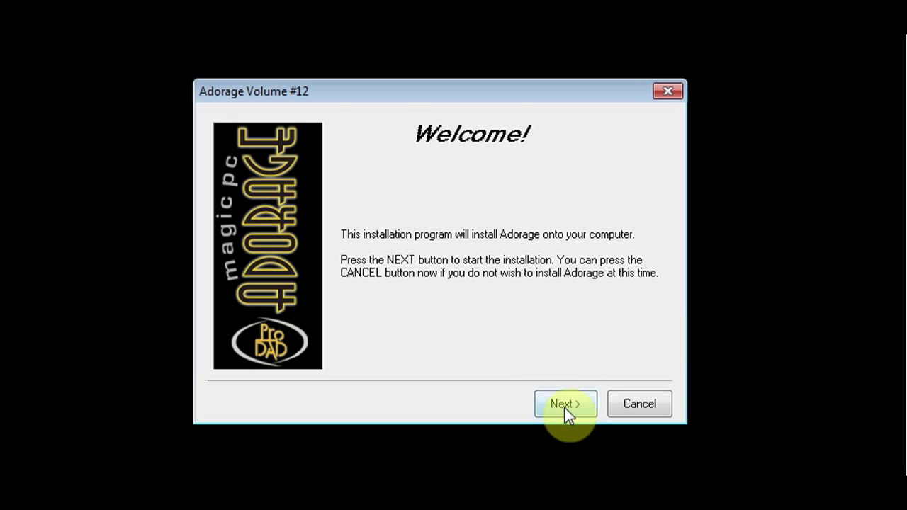
{"action": "left_click", "coordinate": [565, 405]}
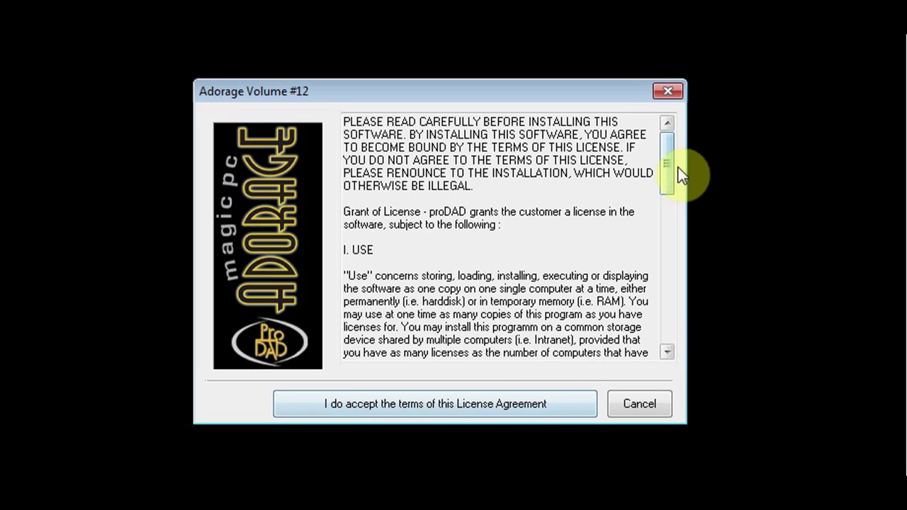
{"action": "left_click_drag", "start_coordinate": [668, 167], "coordinate": [669, 326]}
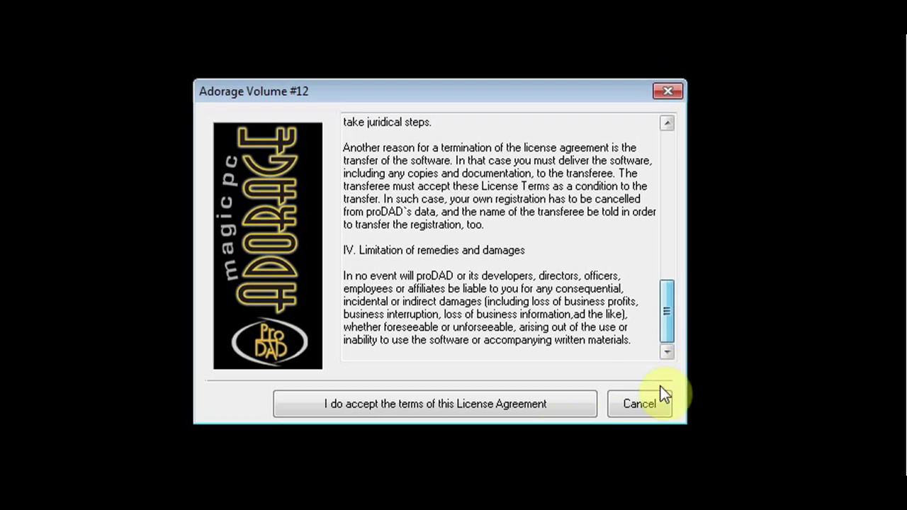
{"action": "left_click", "coordinate": [472, 407]}
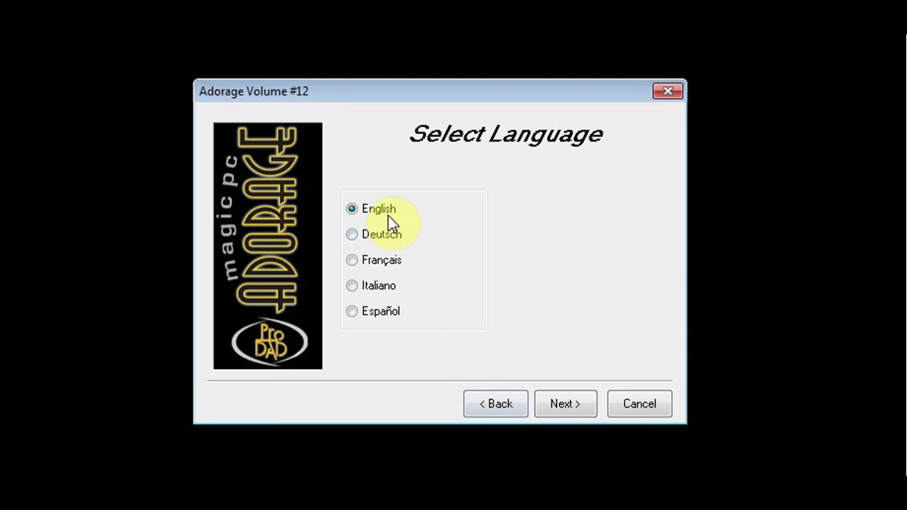
{"action": "left_click", "coordinate": [565, 403]}
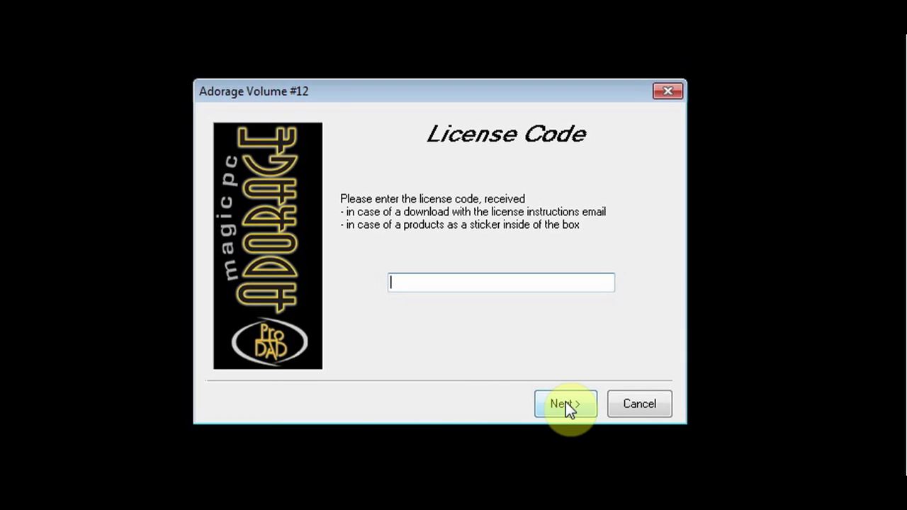
Paste the license code, keep C:\Program Files (x86) and the stand-alone path, and install
{"action": "right_click", "coordinate": [515, 287]}
{"action": "left_click", "coordinate": [568, 363]}
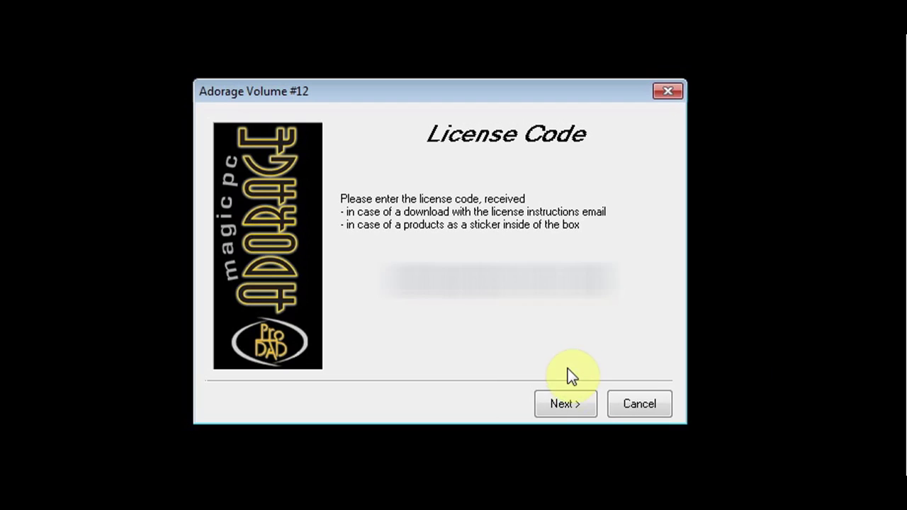
{"action": "left_click", "coordinate": [579, 404]}
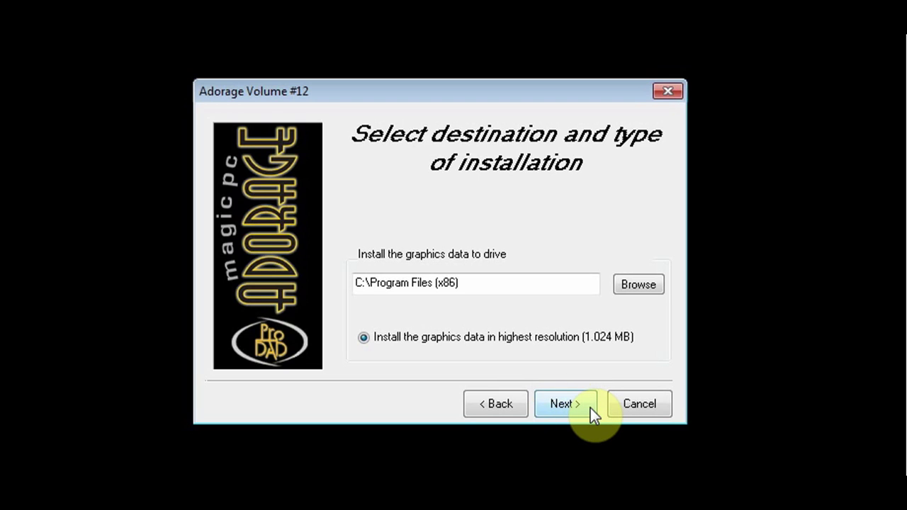
{"action": "left_click", "coordinate": [586, 406]}
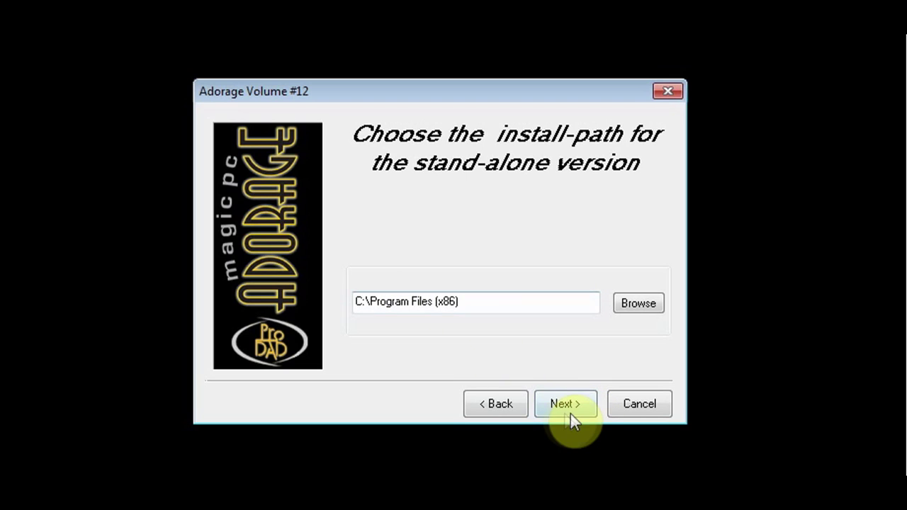
{"action": "left_click", "coordinate": [571, 412]}
{"action": "left_click", "coordinate": [574, 408]}
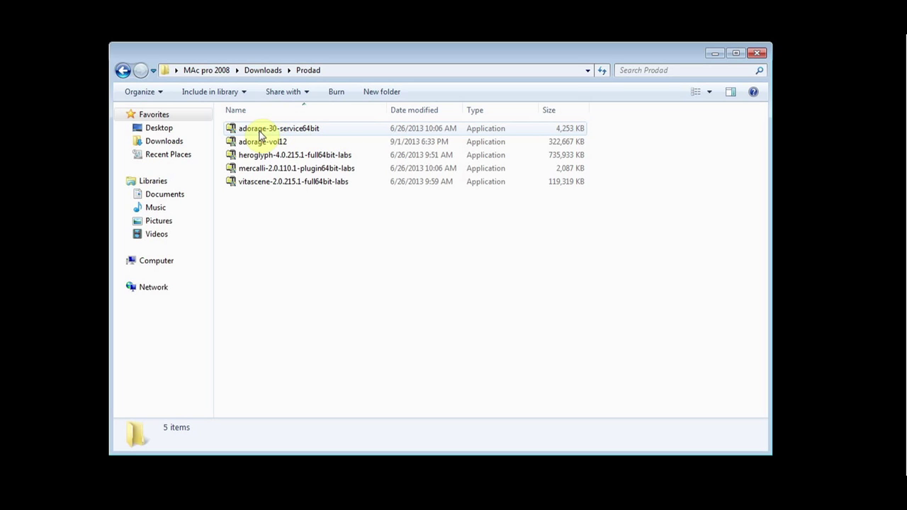
Run adorage-30-service64bit and install into C:\Program Files\proDAD with the Edius 7.0 plug-in checked
{"action": "double_click", "coordinate": [315, 130]}
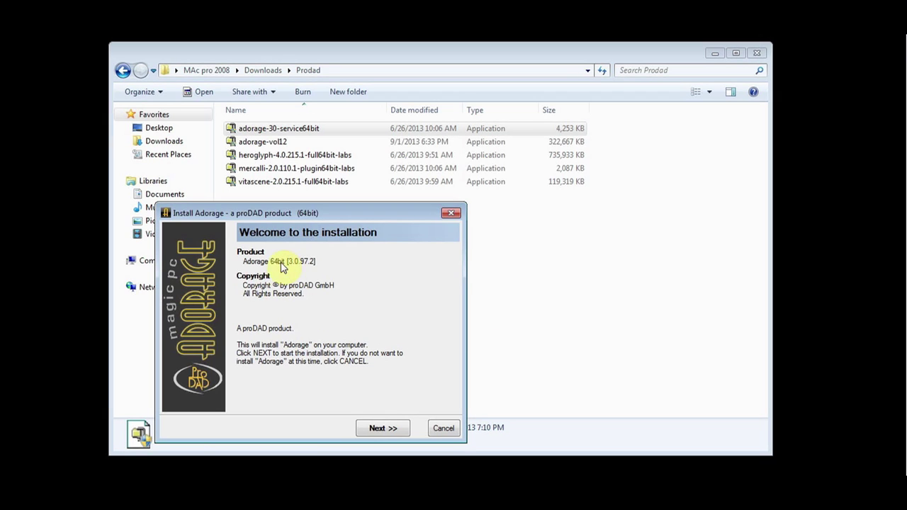
{"action": "left_click", "coordinate": [384, 429]}
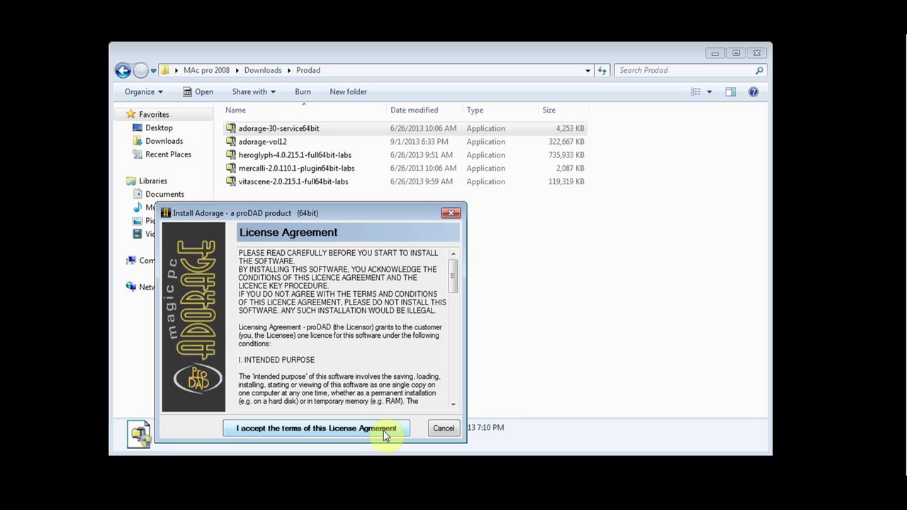
{"action": "left_click", "coordinate": [384, 430]}
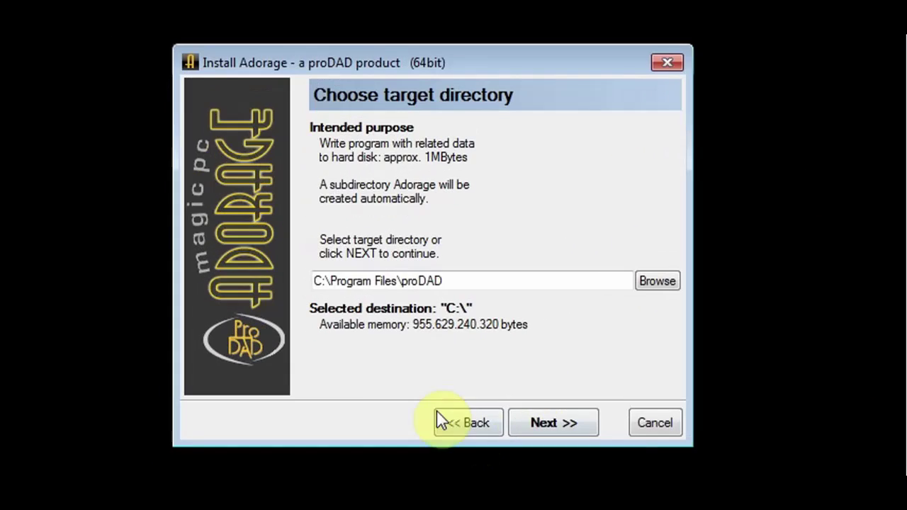
{"action": "left_click", "coordinate": [552, 422]}
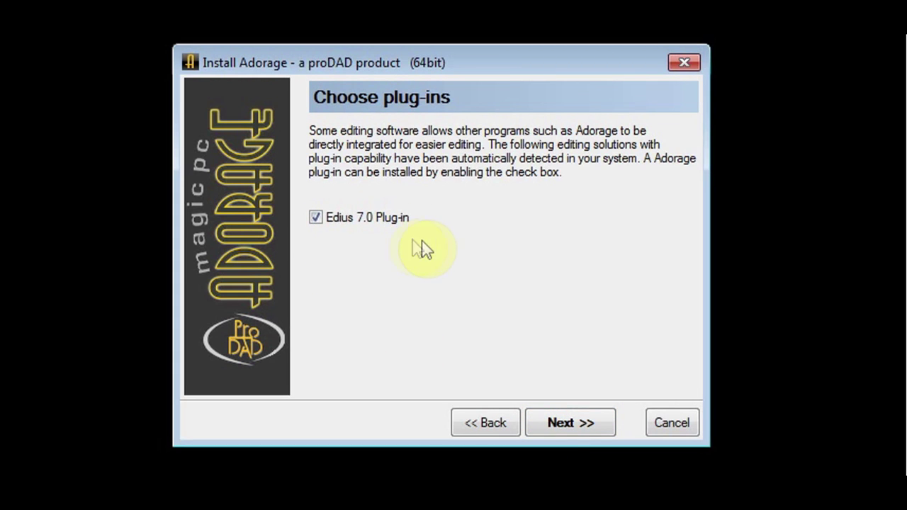
{"action": "left_click", "coordinate": [591, 424]}
{"action": "left_click", "coordinate": [590, 422]}
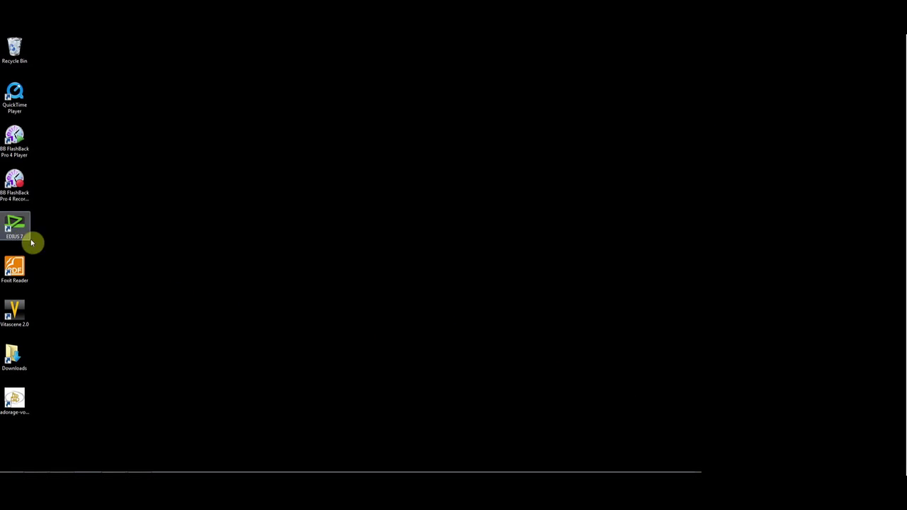
Launch EDIUS 7, open Tutorial 1, and view the proDAD Adorage Filter description
{"action": "double_click", "coordinate": [14, 230]}
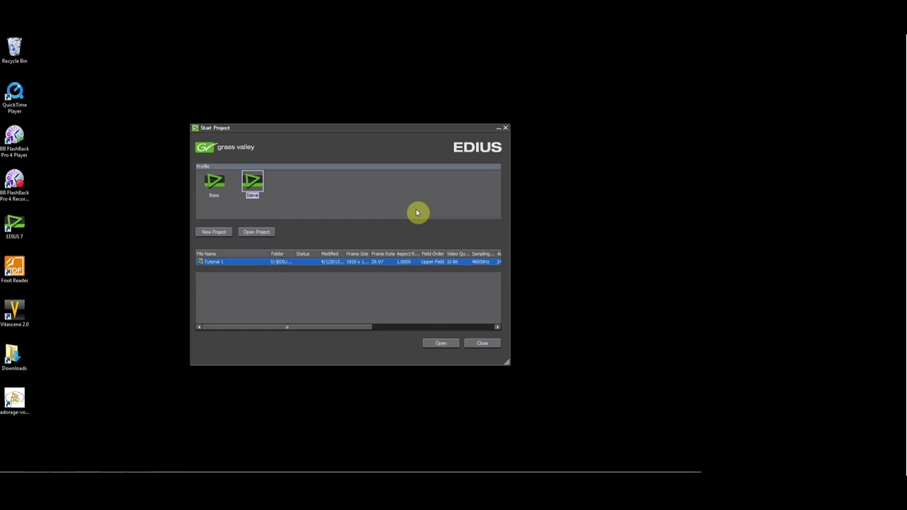
{"action": "left_click", "coordinate": [449, 344]}
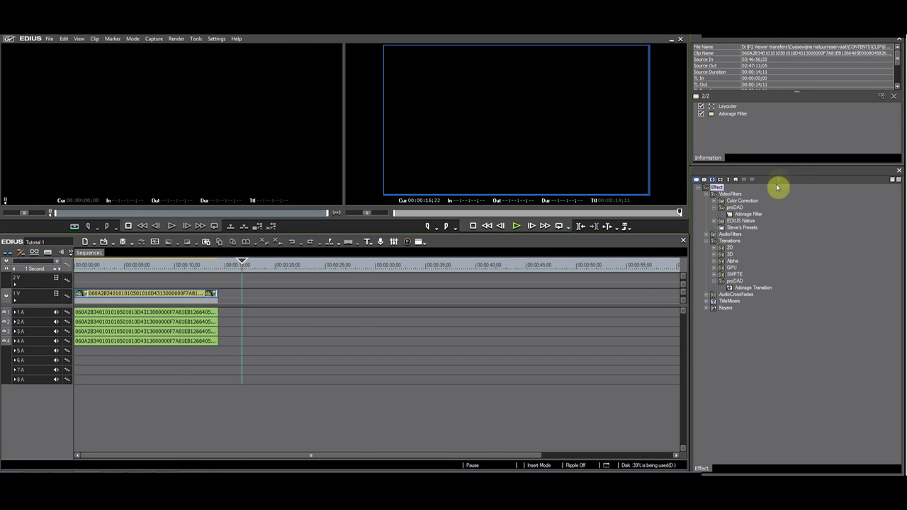
{"action": "left_click", "coordinate": [734, 214]}
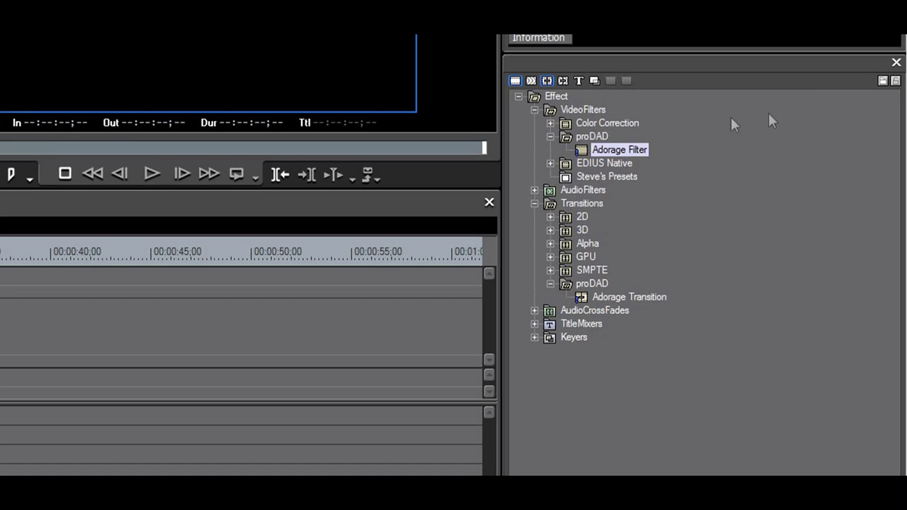
{"action": "left_click", "coordinate": [585, 155]}
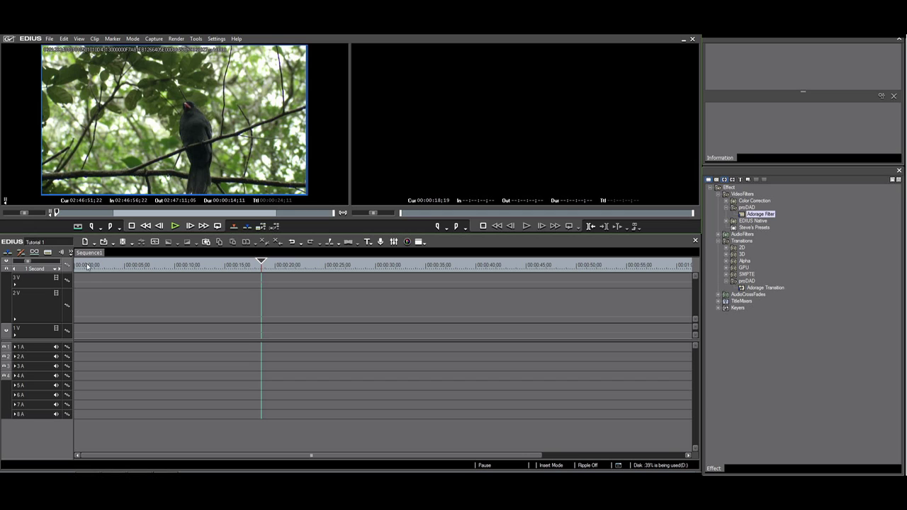
Place the bird clip at the start, the water-lily clip on the upper track, and add Adorage Transition
{"action": "left_click", "coordinate": [78, 265]}
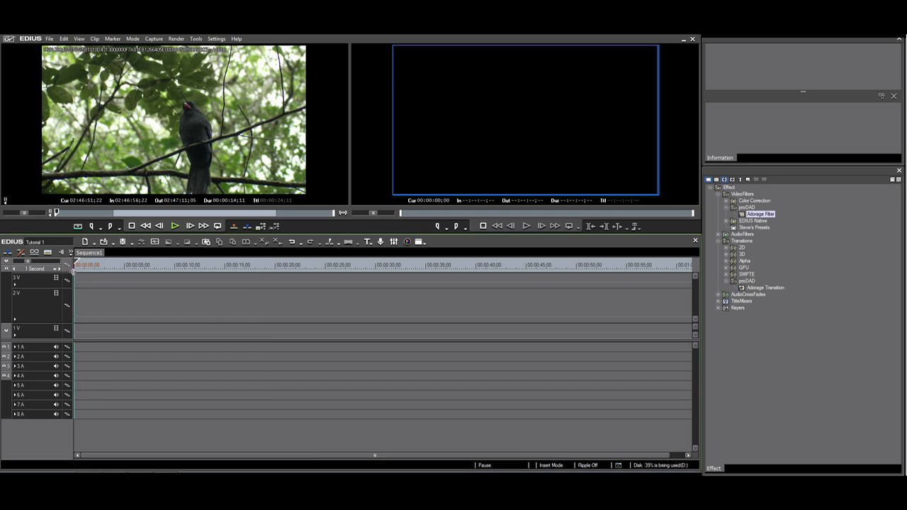
{"action": "key", "text": "bracketleft"}
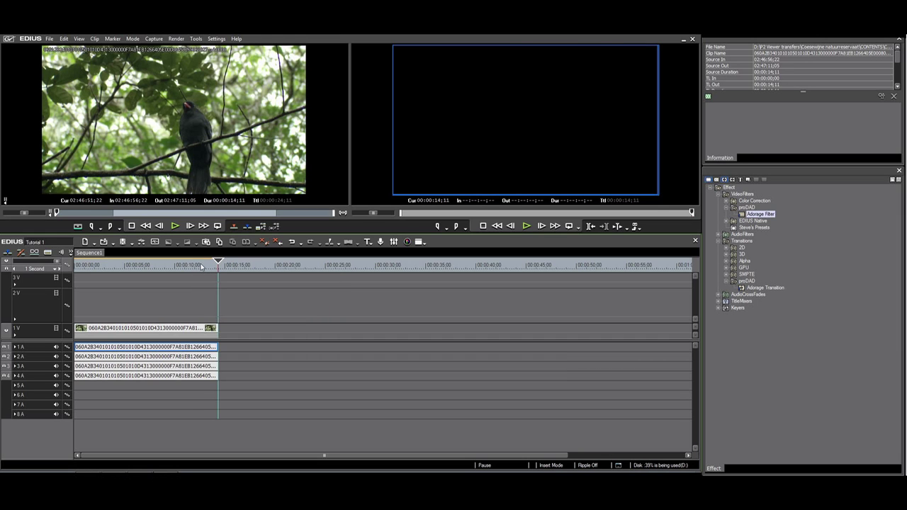
{"action": "left_click", "coordinate": [201, 265]}
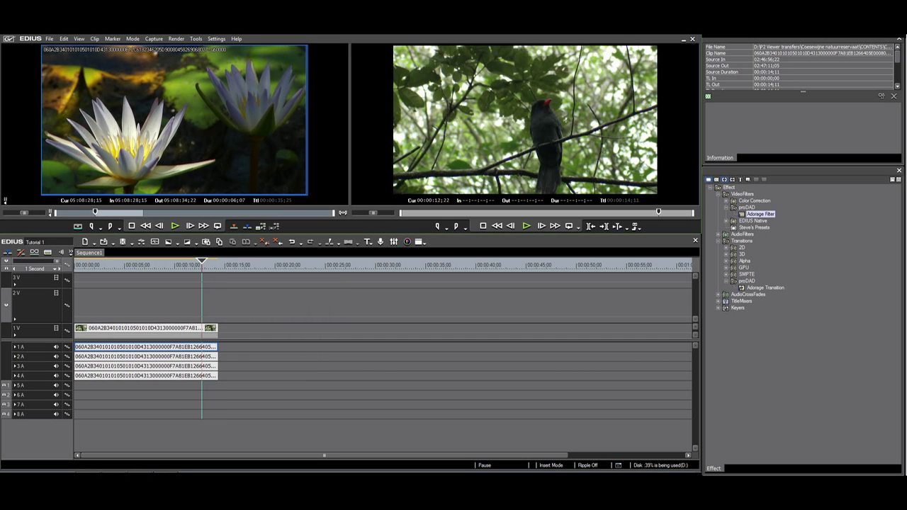
{"action": "key", "text": "bracketleft"}
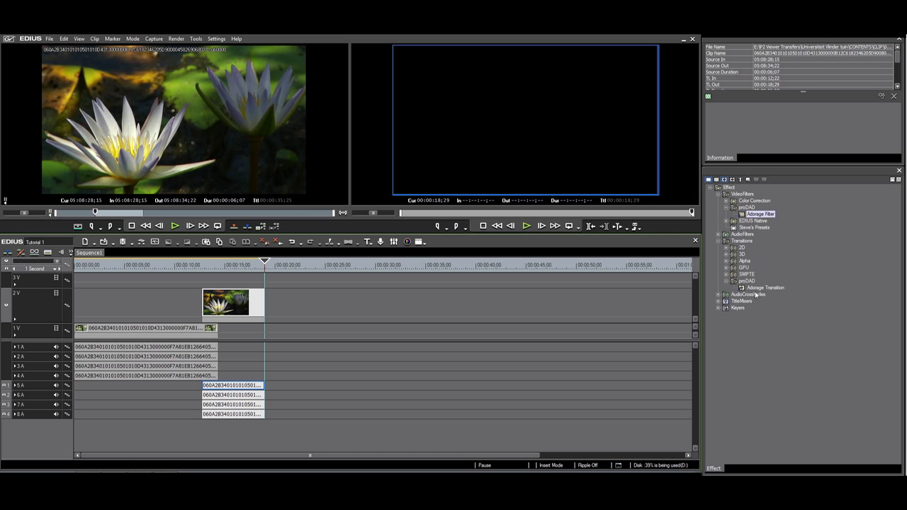
{"action": "left_click_drag", "start_coordinate": [763, 288], "coordinate": [212, 322]}
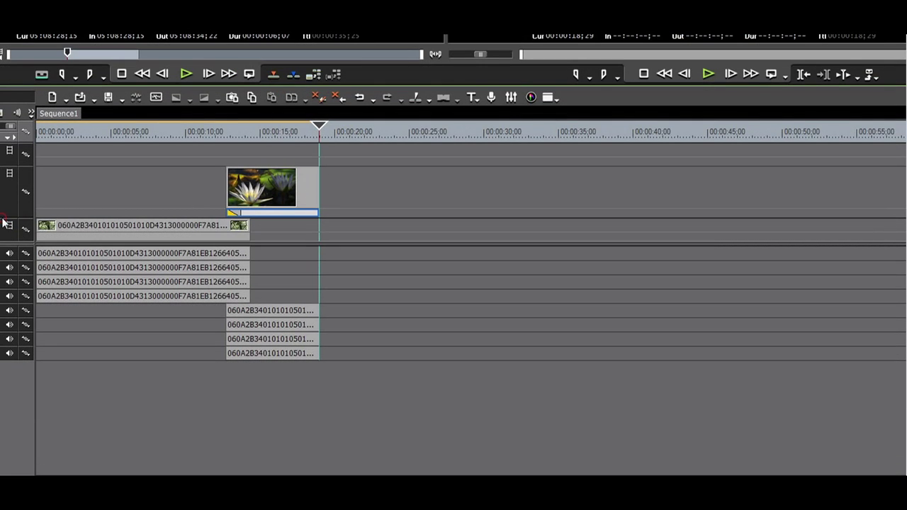
Enlarge tracks 1V and 2V and reveal the lily clip's fade keyframe area
{"action": "left_click", "coordinate": [3, 219]}
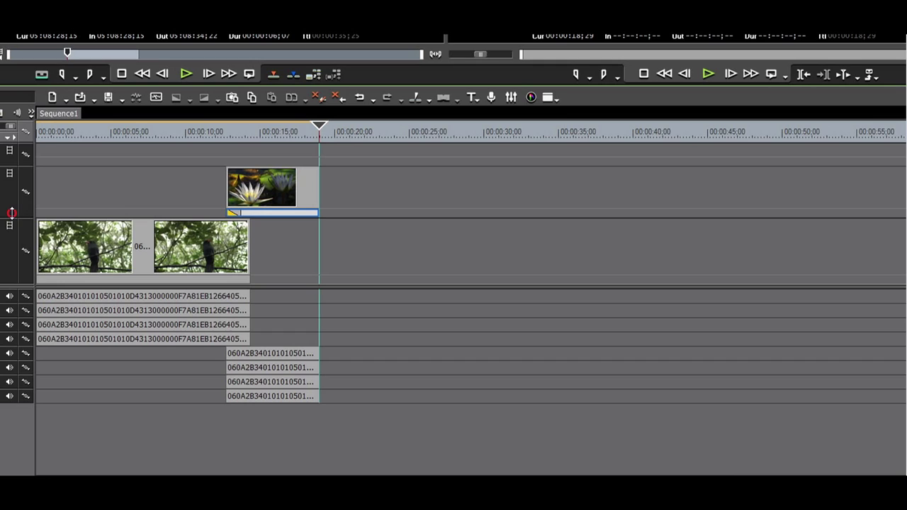
{"action": "left_click", "coordinate": [3, 169]}
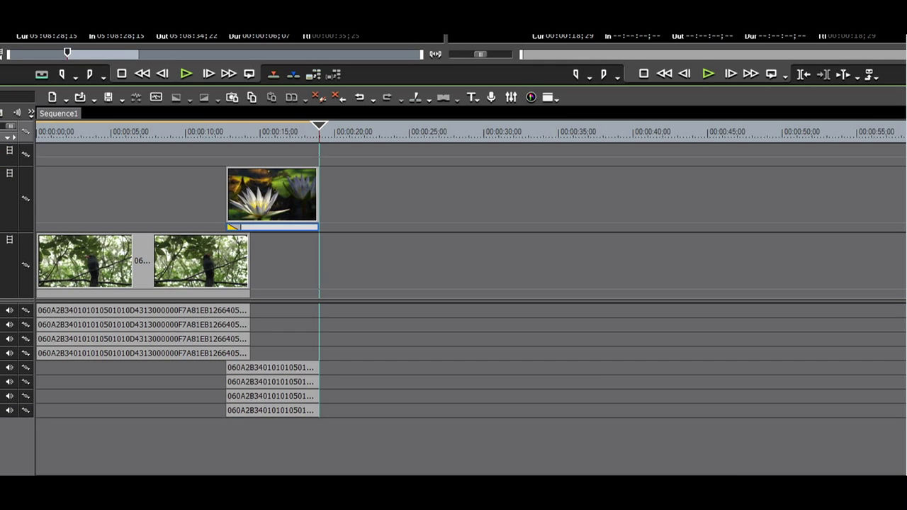
{"action": "left_click", "coordinate": [3, 226]}
Nudge the lily fade point later, park the playhead at 12;22, shrink 2V, and open Adorage settings
{"action": "left_click_drag", "start_coordinate": [241, 246], "coordinate": [255, 254]}
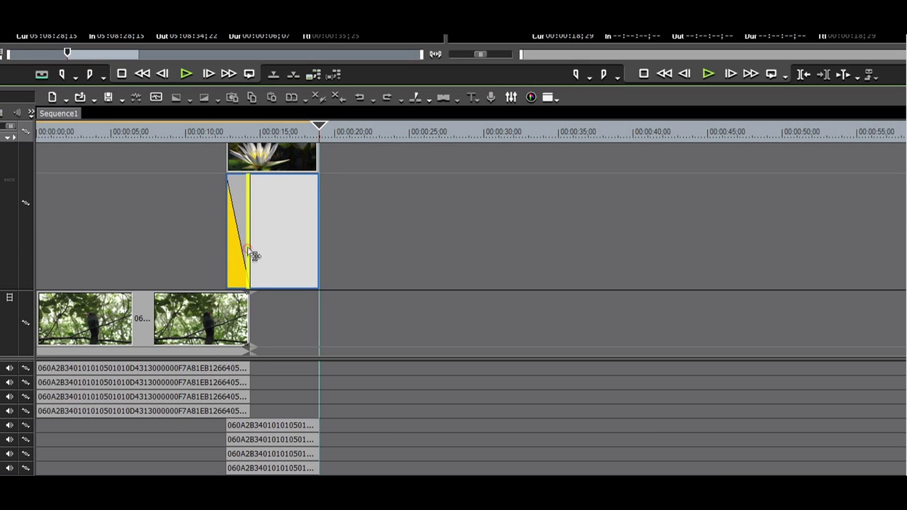
{"action": "left_click", "coordinate": [234, 134]}
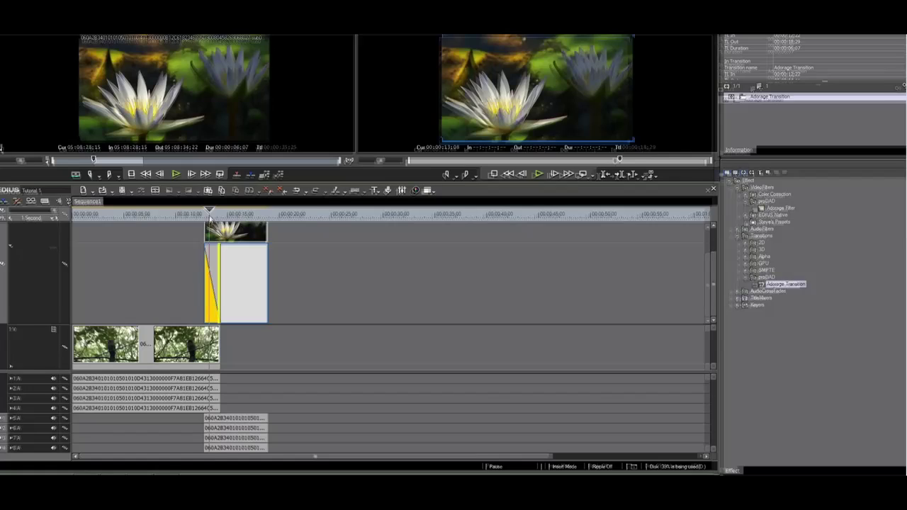
{"action": "mouse_move", "coordinate": [210, 217]}
{"action": "left_mouse_down"}
{"action": "mouse_move", "coordinate": [200, 215]}
{"action": "mouse_move", "coordinate": [211, 216]}
{"action": "left_mouse_up"}
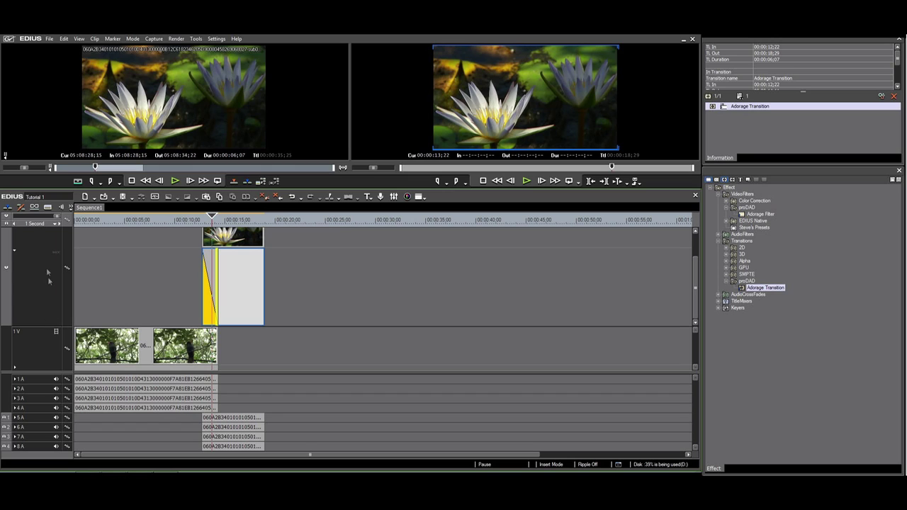
{"action": "left_click_drag", "start_coordinate": [35, 324], "coordinate": [39, 310]}
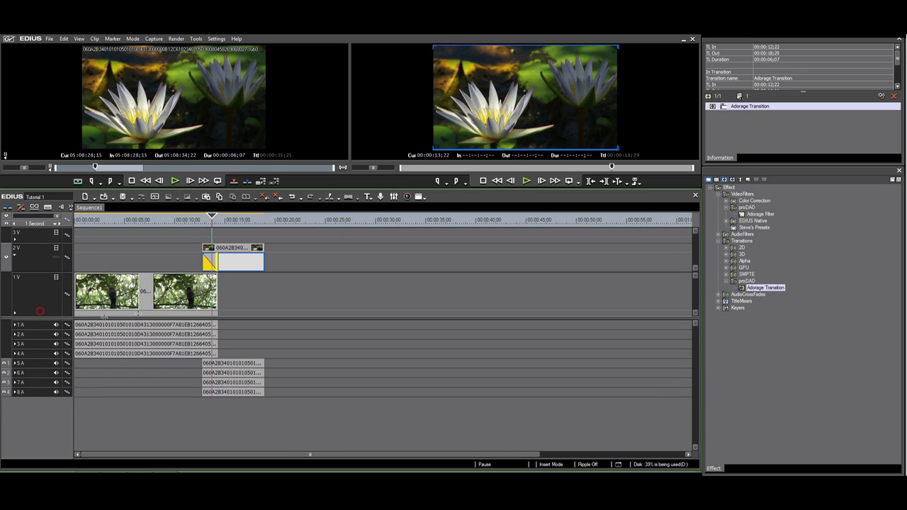
{"action": "left_click", "coordinate": [208, 234]}
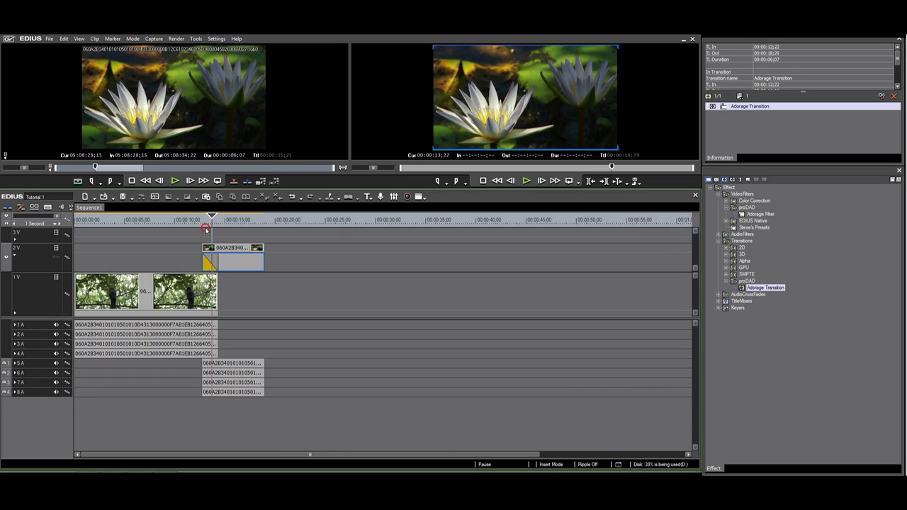
{"action": "double_click", "coordinate": [745, 108]}
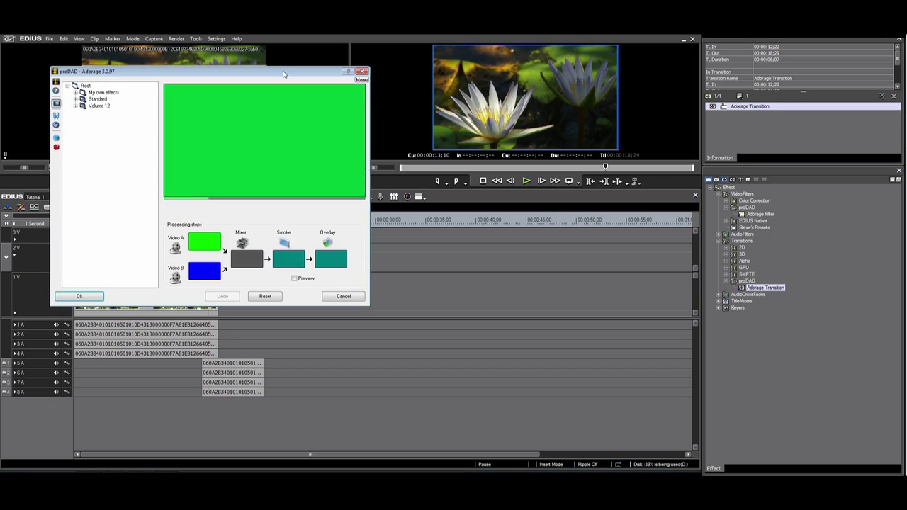
Choose Volume 12 > Hotspots > USA - White house > Way sign as the transition and confirm
{"action": "left_click_drag", "start_coordinate": [283, 73], "coordinate": [519, 212]}
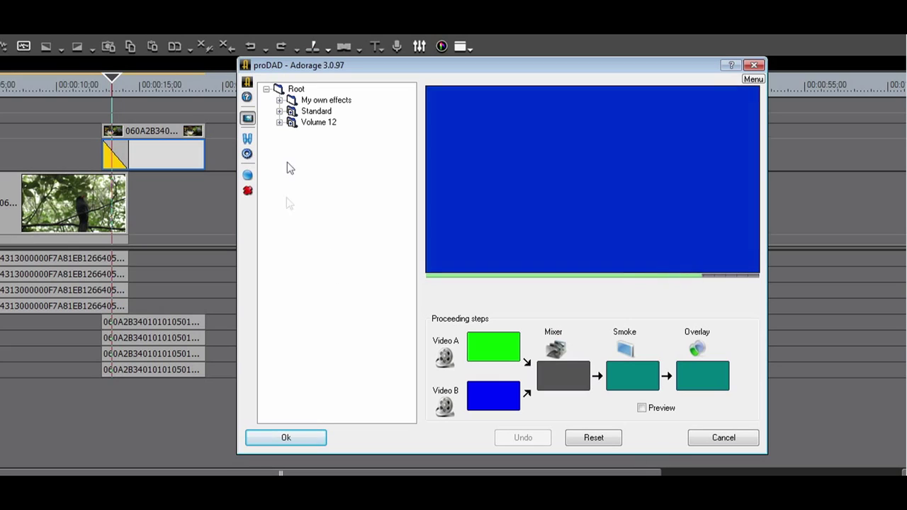
{"action": "left_click", "coordinate": [279, 121]}
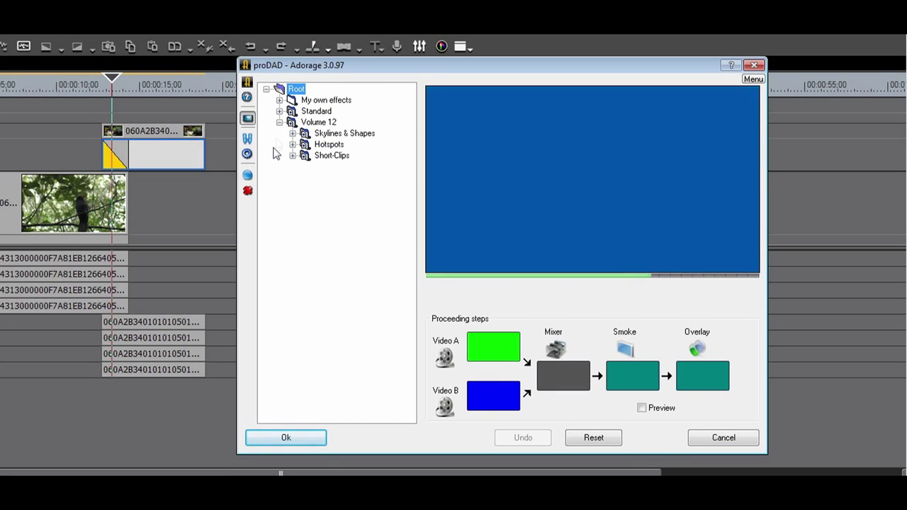
{"action": "left_click", "coordinate": [293, 143]}
{"action": "left_click", "coordinate": [409, 185]}
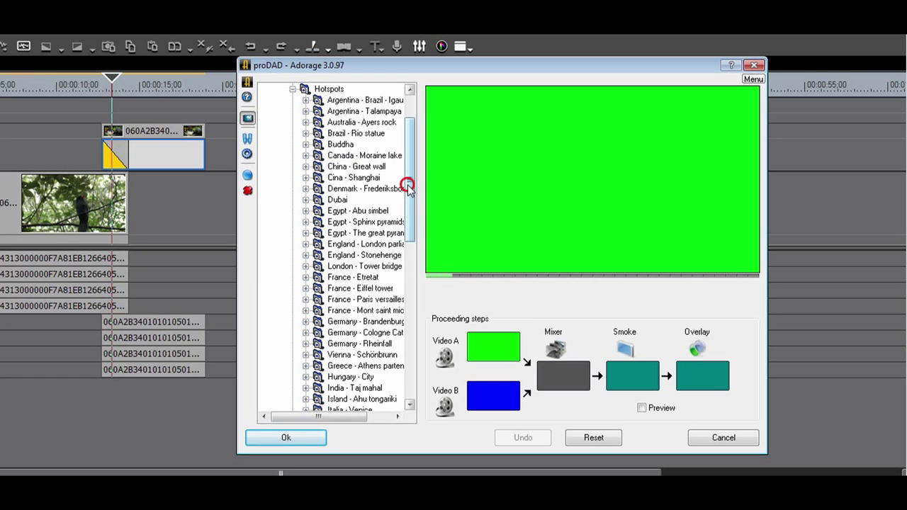
{"action": "left_click_drag", "start_coordinate": [409, 186], "coordinate": [401, 324]}
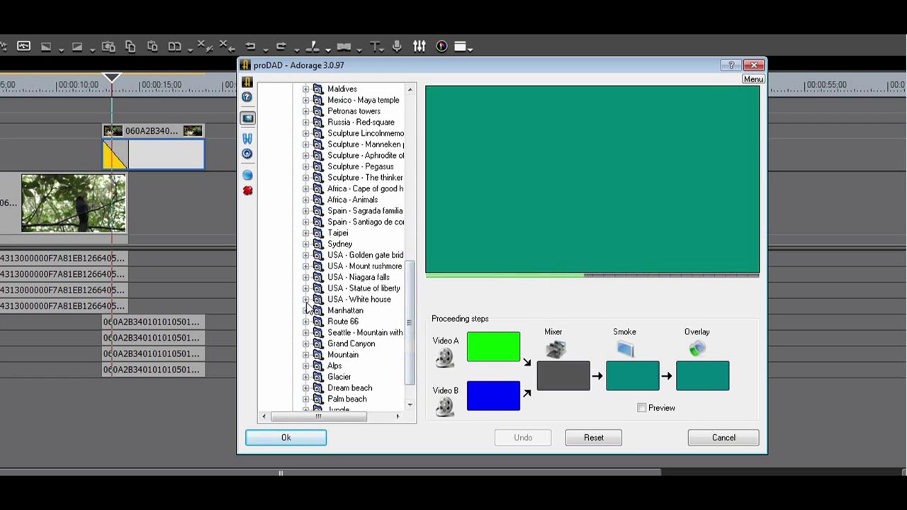
{"action": "left_click", "coordinate": [306, 300]}
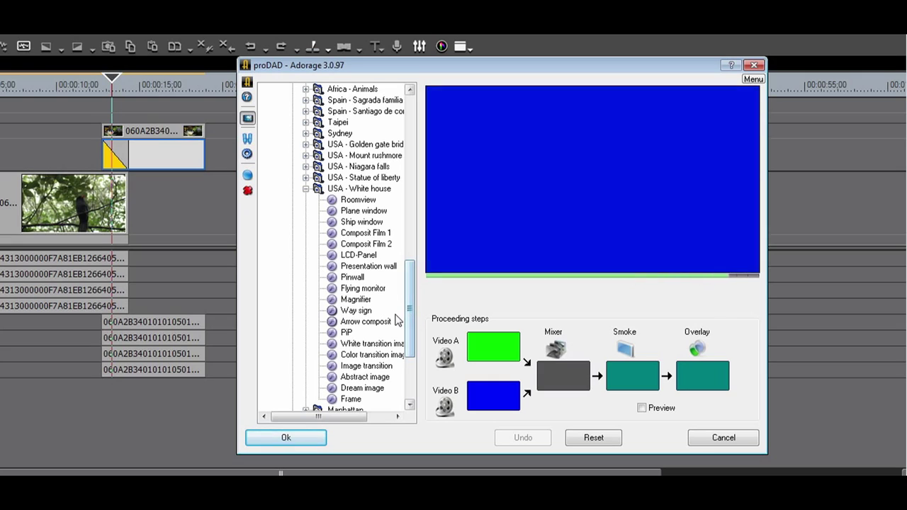
{"action": "left_click", "coordinate": [356, 310]}
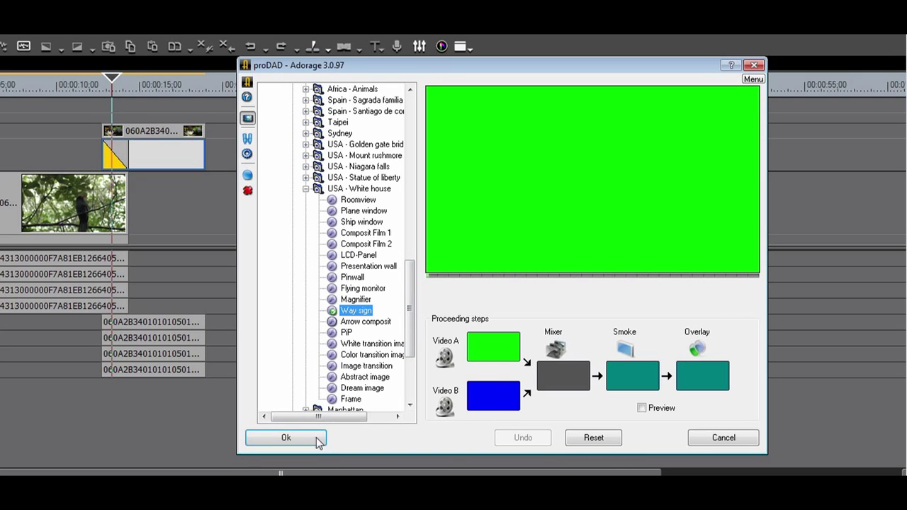
{"action": "left_click", "coordinate": [312, 437]}
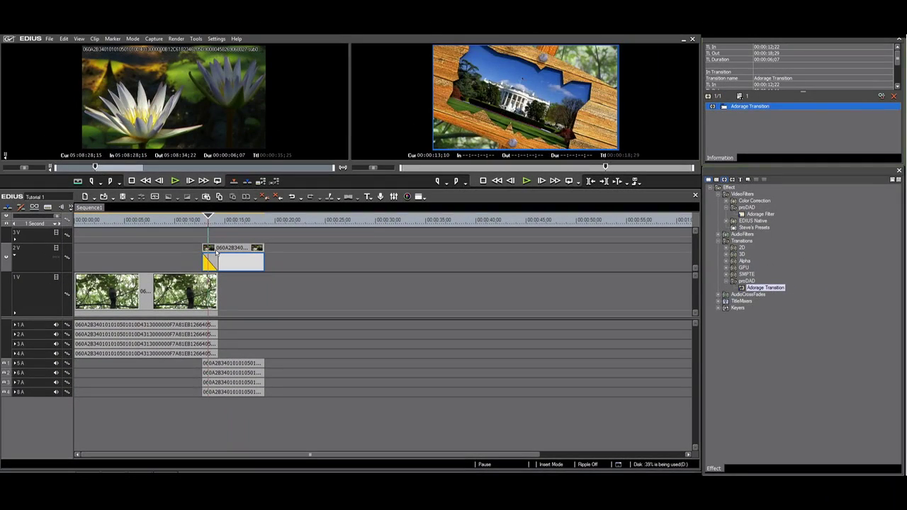
Step through the Way sign transition frame by frame from 12;22, then return the playhead there
{"action": "left_click", "coordinate": [96, 88]}
{"action": "left_click_drag", "start_coordinate": [199, 221], "coordinate": [202, 222]}
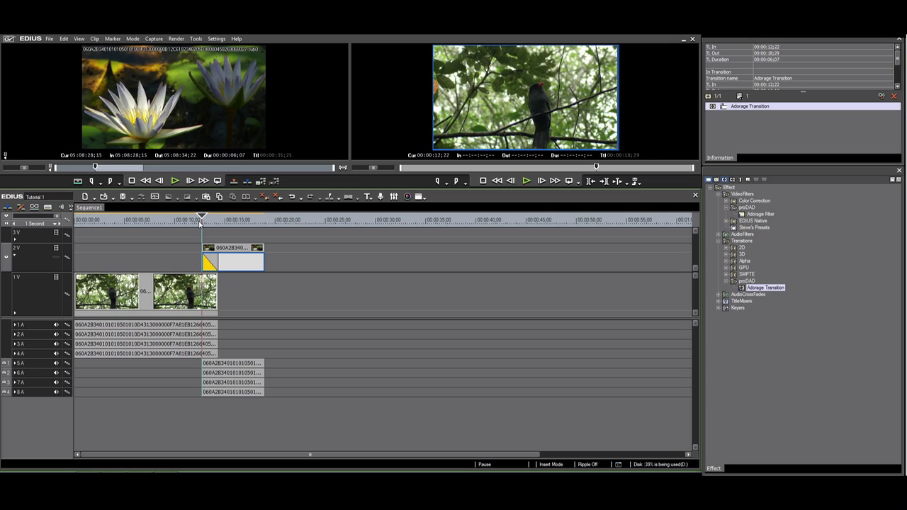
{"action": "key", "text": "Right"}
{"action": "key", "text": "Right"}
{"action": "key", "text": "Right"}
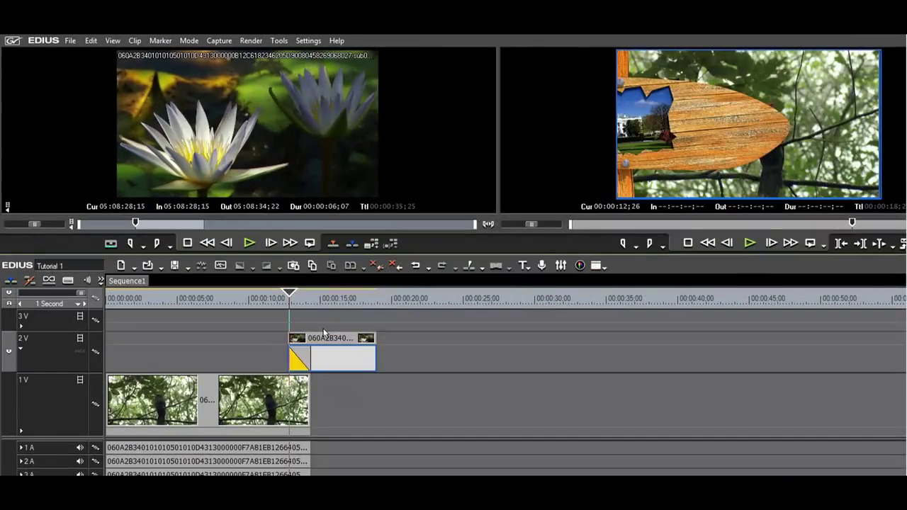
{"action": "key", "text": "Right"}
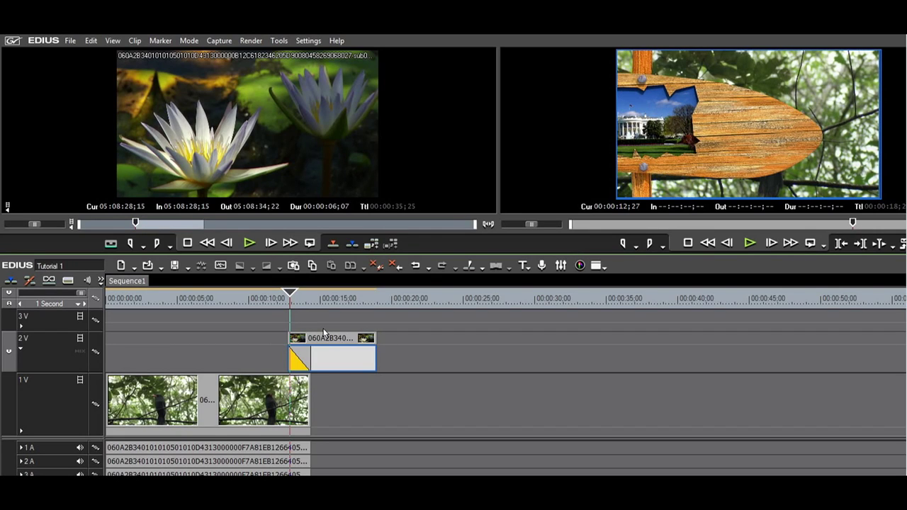
{"action": "key", "text": "Right"}
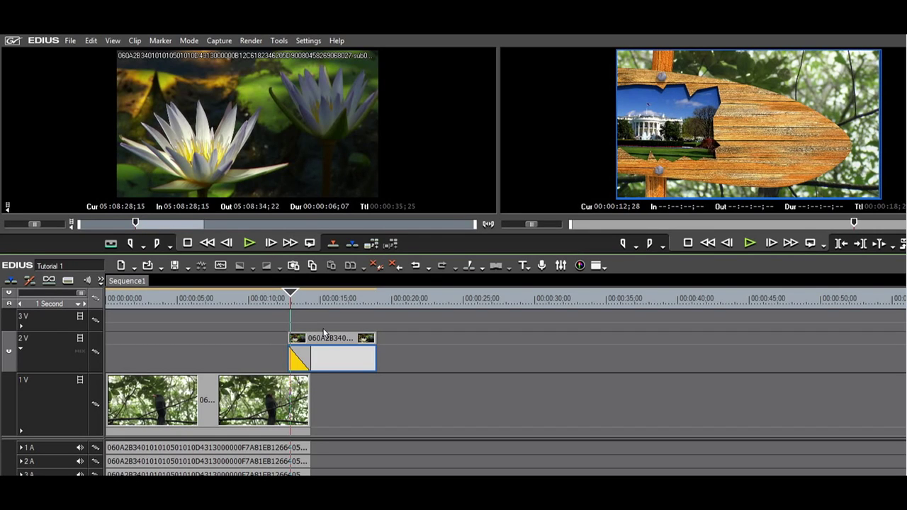
{"action": "key", "text": "Right"}
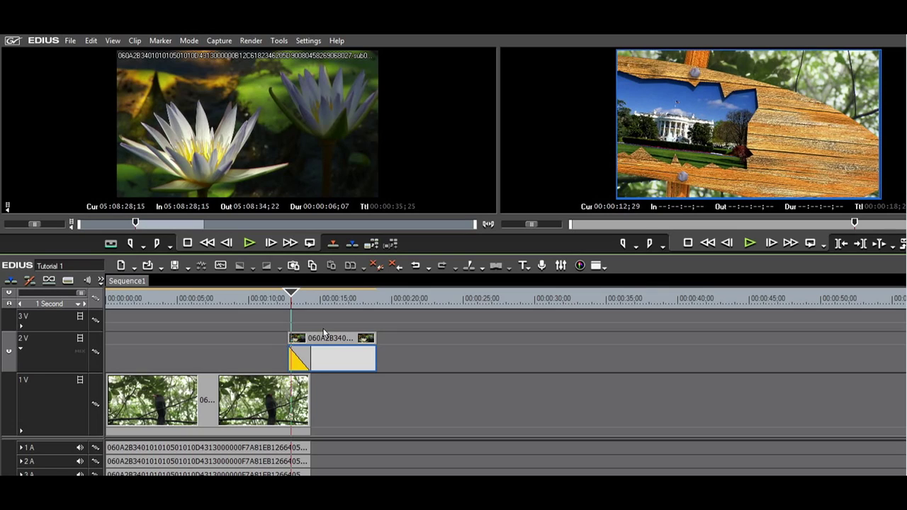
{"action": "key", "text": "Right"}
{"action": "key", "text": "Right"}
{"action": "key", "text": "Right"}
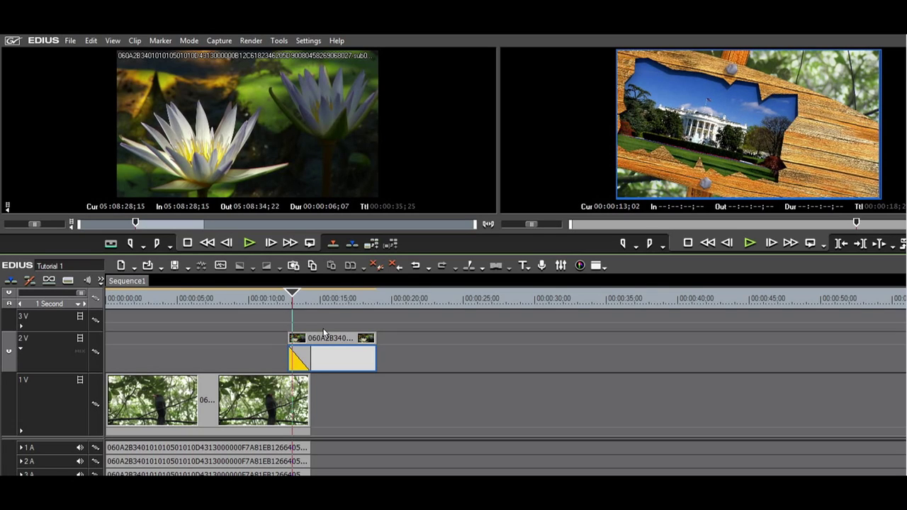
{"action": "key", "text": "Right"}
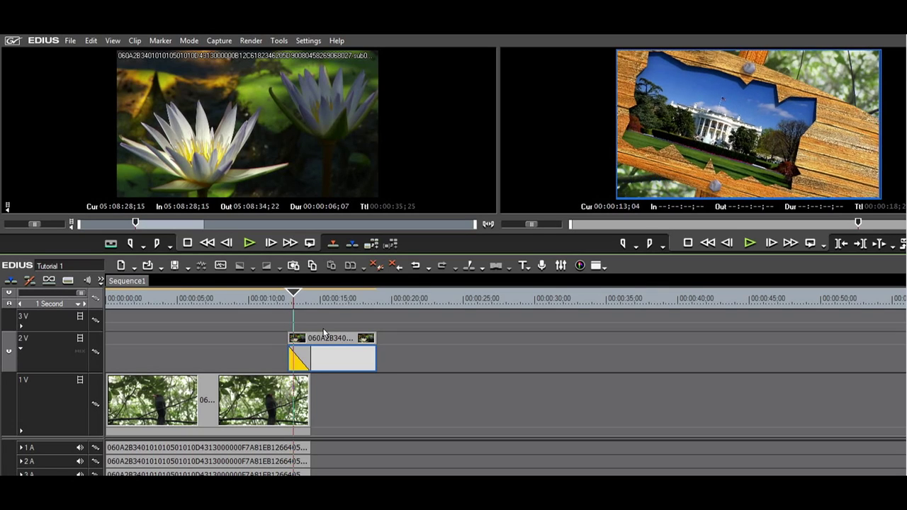
{"action": "key", "text": "Right"}
{"action": "key", "text": "Right"}
{"action": "key", "text": "Right"}
{"action": "key", "text": "Right"}
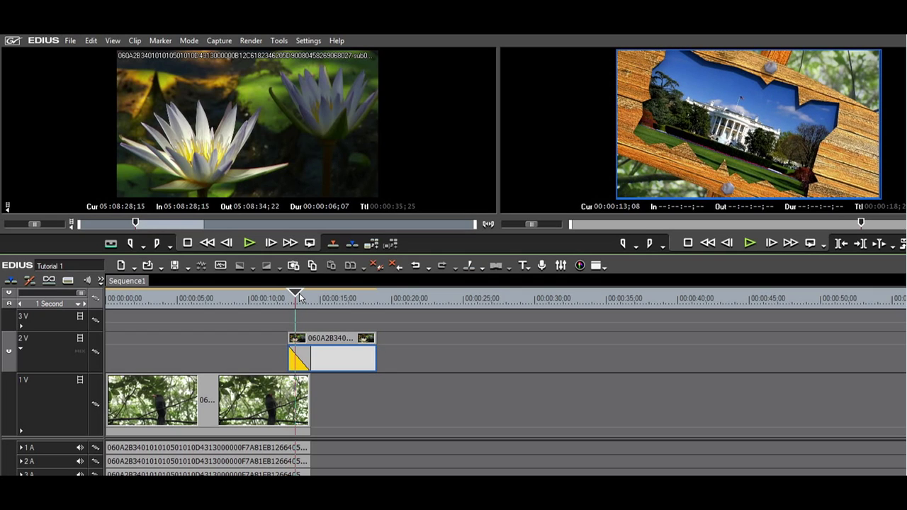
{"action": "left_click_drag", "start_coordinate": [299, 297], "coordinate": [309, 298]}
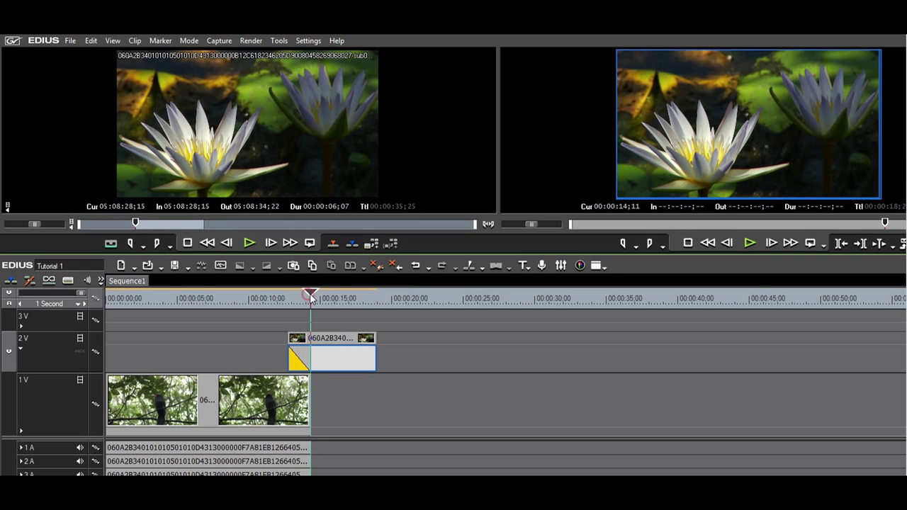
{"action": "left_click_drag", "start_coordinate": [310, 297], "coordinate": [292, 294]}
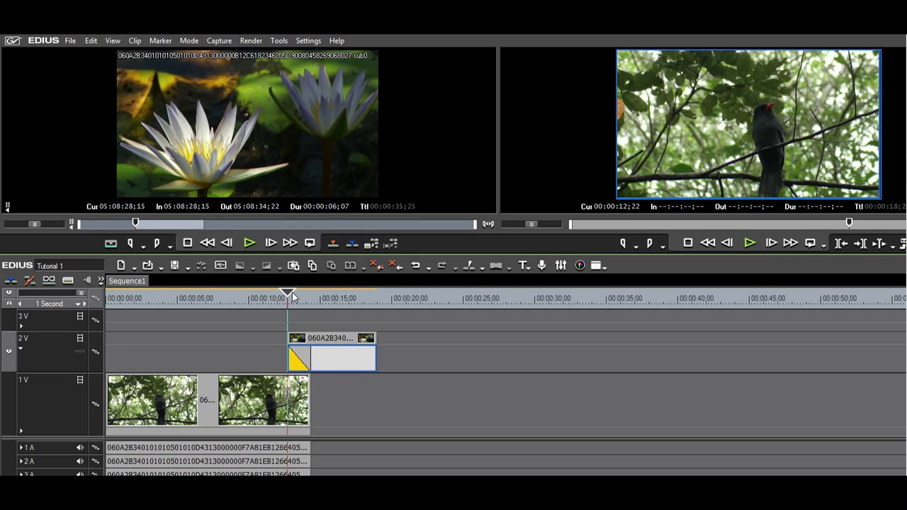
Mark an In point at 12;22 and an Out point at 14;11 around the transition
{"action": "key", "text": "i"}
{"action": "left_click", "coordinate": [310, 296]}
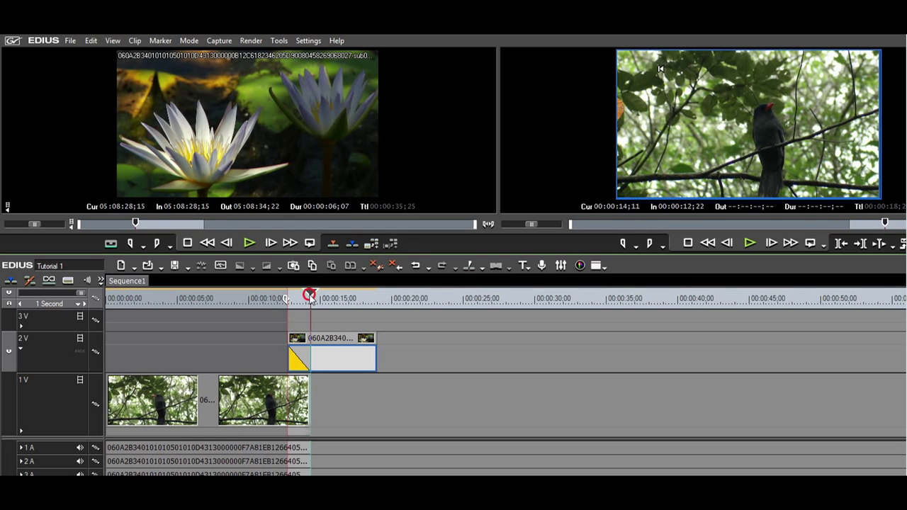
{"action": "key", "text": "o"}
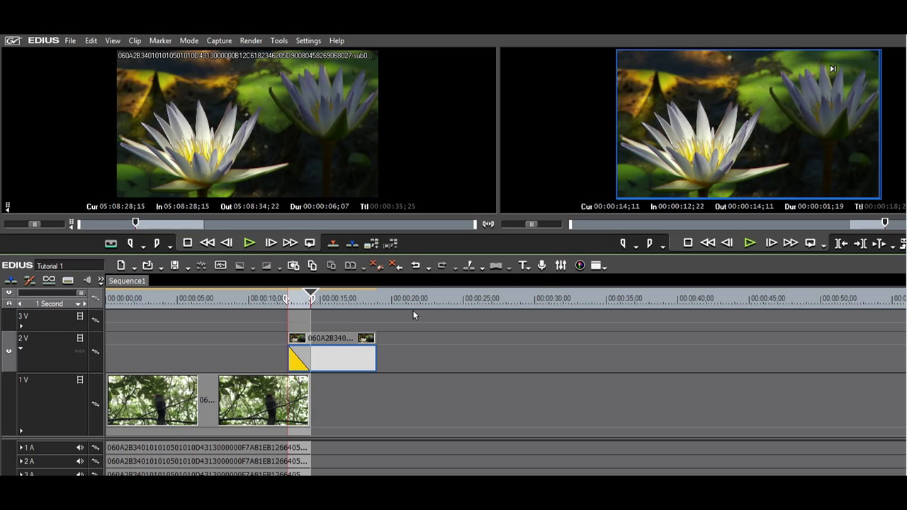
Render the sequence, play back the transition, stop, and select the small clip on 3V
{"action": "key", "text": "shift+q"}
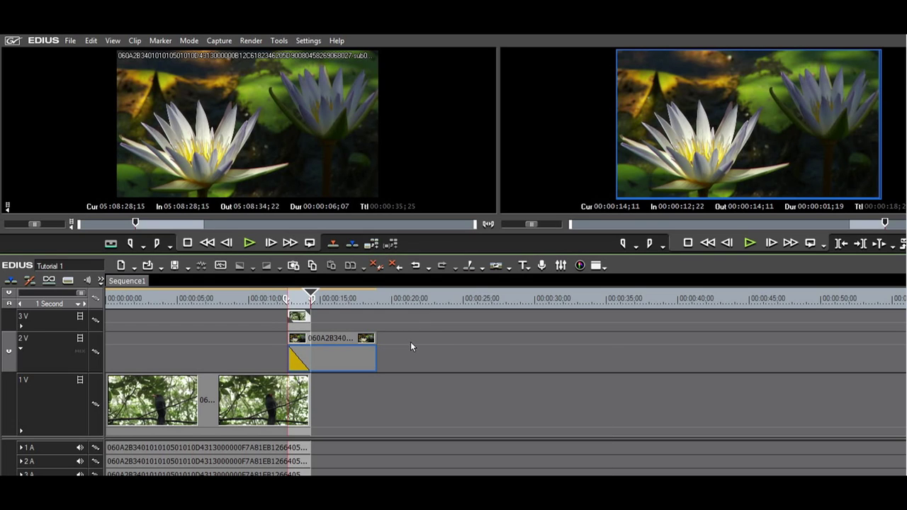
{"action": "key", "text": "ctrl+space"}
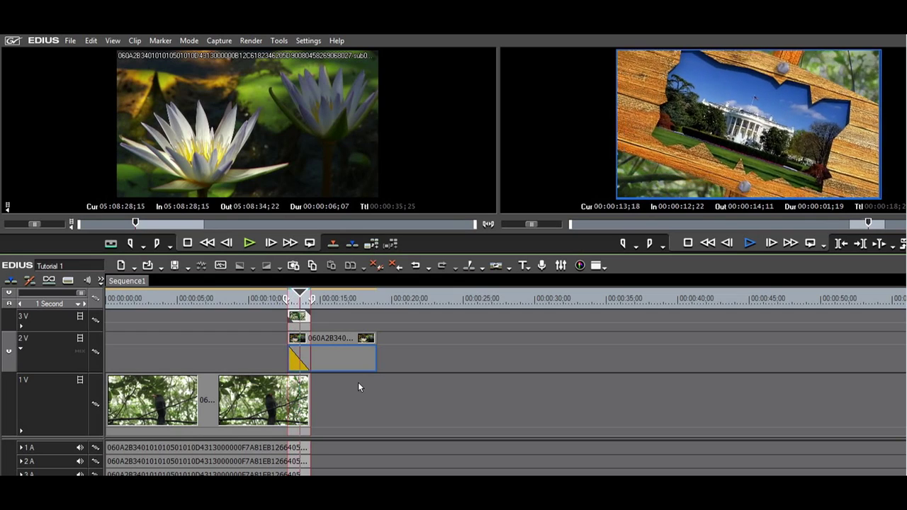
{"action": "key", "text": "space"}
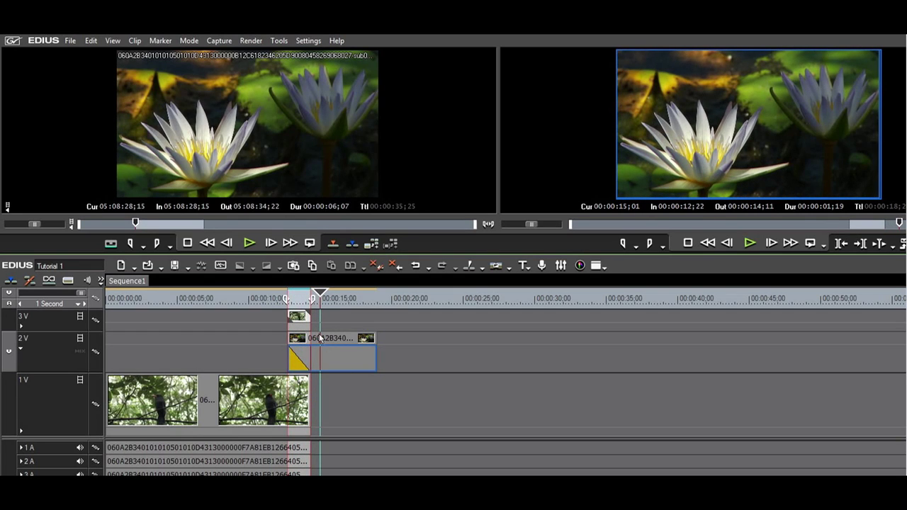
{"action": "left_click", "coordinate": [301, 318]}
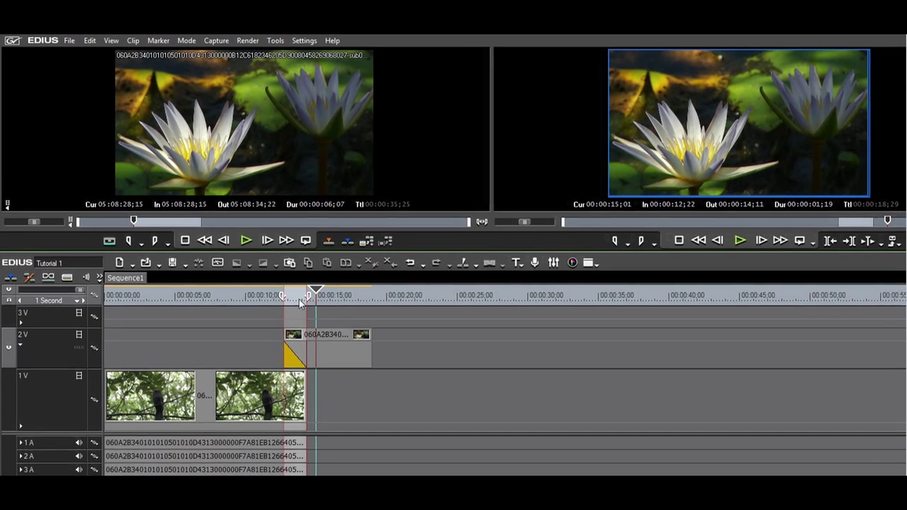
Open the flower clip's Adorage Transition settings and the Way sign effect's mixer
{"action": "left_click", "coordinate": [371, 363]}
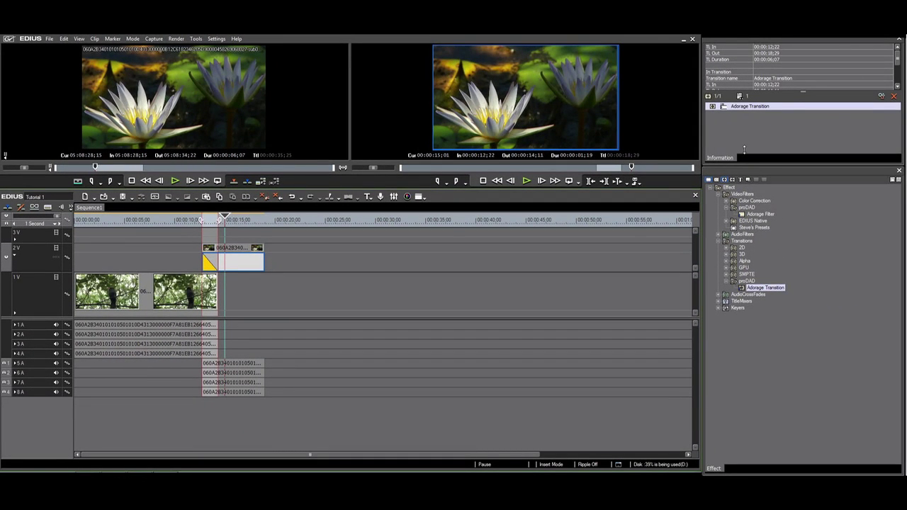
{"action": "left_click", "coordinate": [748, 106]}
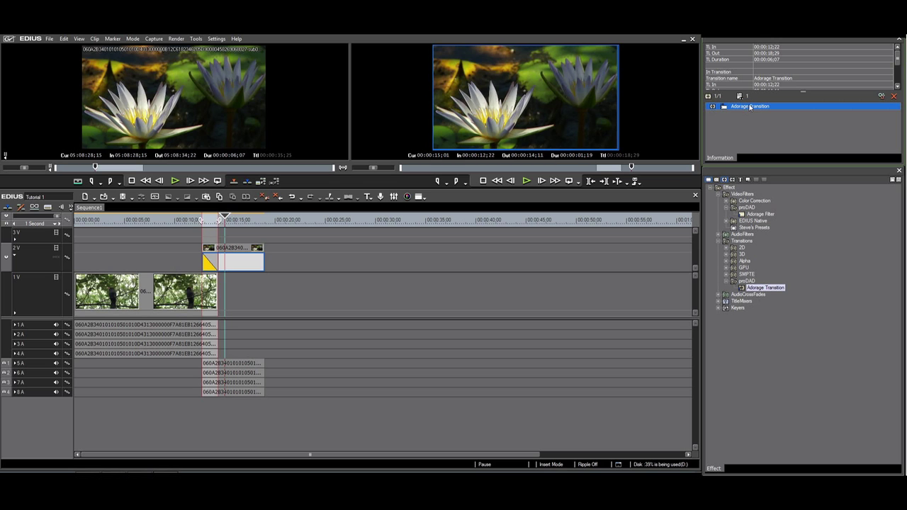
{"action": "double_click", "coordinate": [749, 106]}
{"action": "scroll", "coordinate": [390, 283], "scroll_direction": "down", "scroll_amount": 10}
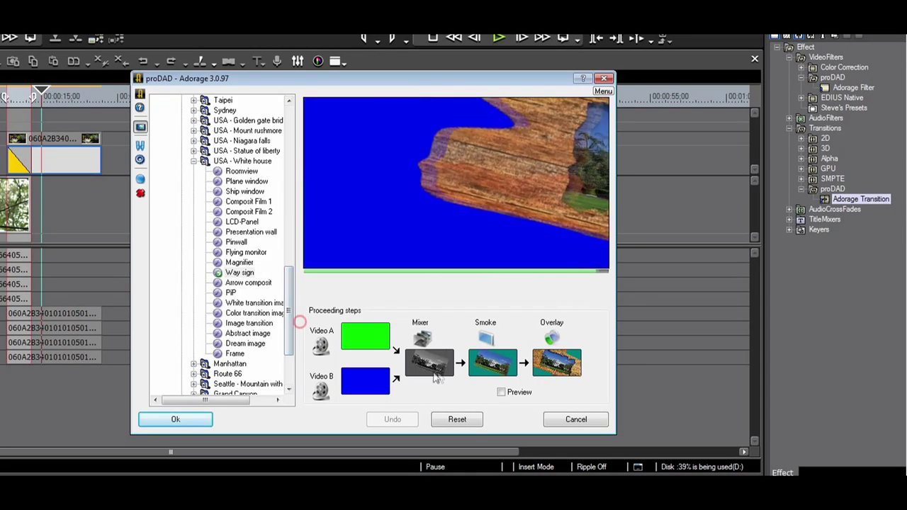
{"action": "double_click", "coordinate": [435, 369]}
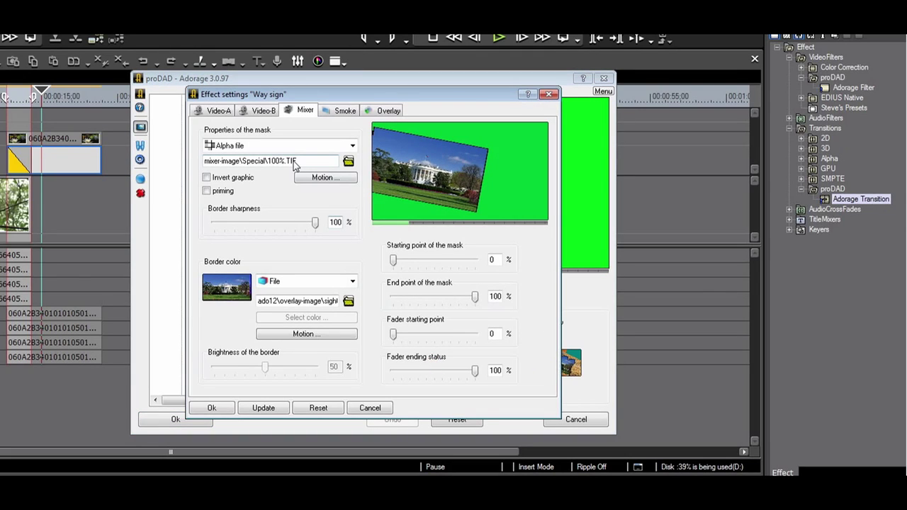
Set the Pictures library's This is cool image as the border, apply, and reopen the settings
{"action": "left_click", "coordinate": [348, 300]}
{"action": "left_click", "coordinate": [220, 217]}
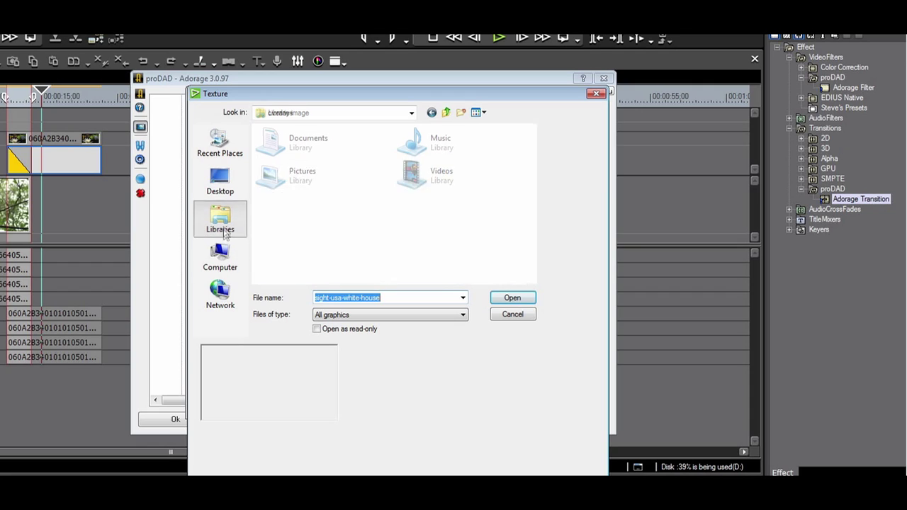
{"action": "left_click", "coordinate": [304, 179]}
{"action": "double_click", "coordinate": [315, 186]}
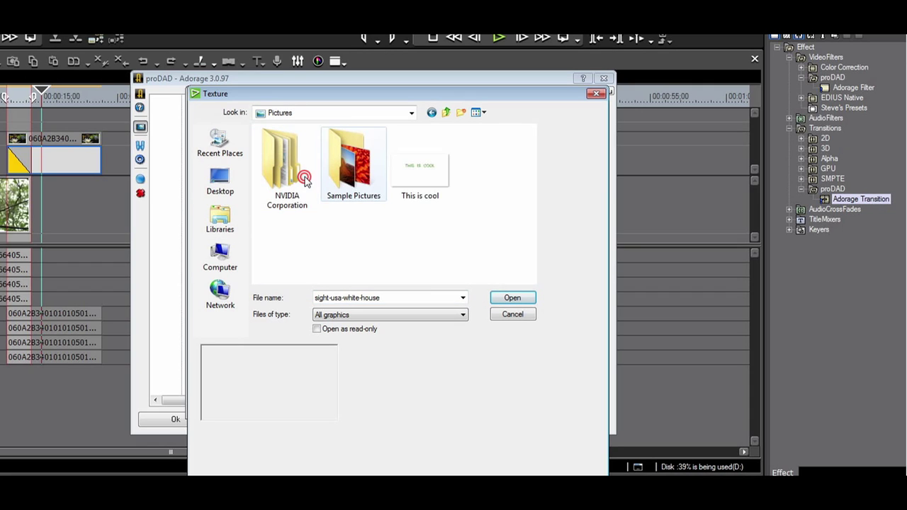
{"action": "left_click", "coordinate": [415, 165]}
{"action": "left_click", "coordinate": [503, 298]}
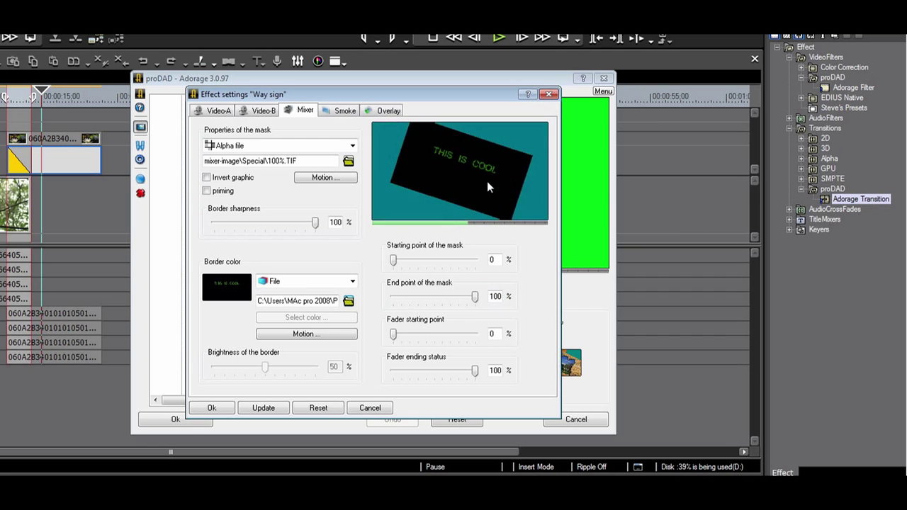
{"action": "left_click", "coordinate": [211, 408]}
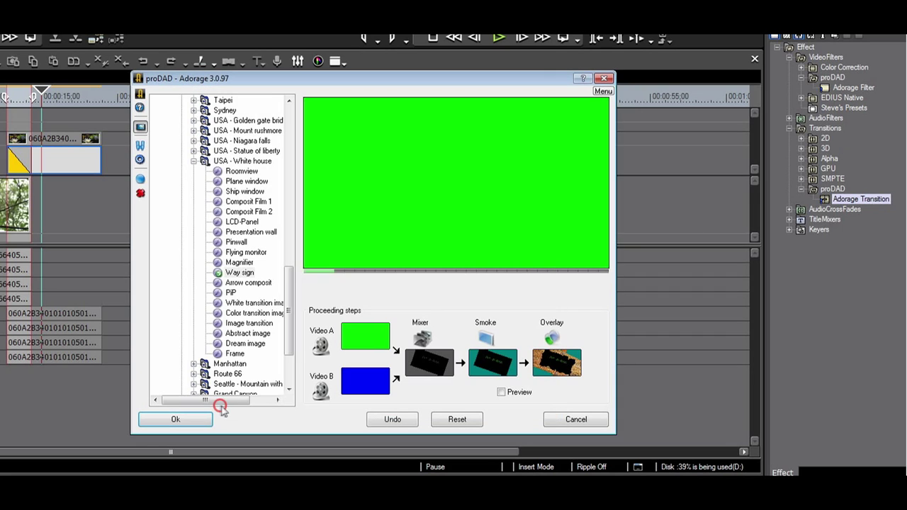
{"action": "left_click", "coordinate": [212, 423]}
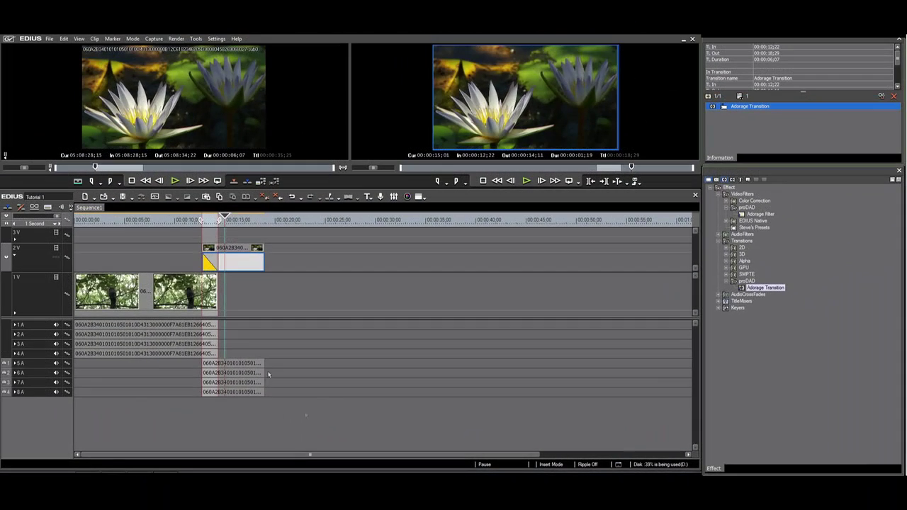
{"action": "left_click", "coordinate": [209, 219]}
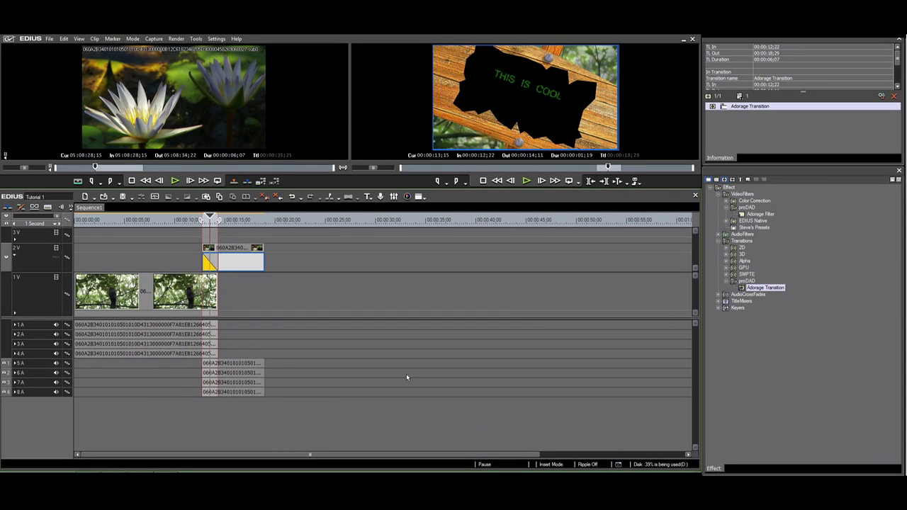
{"action": "double_click", "coordinate": [751, 107]}
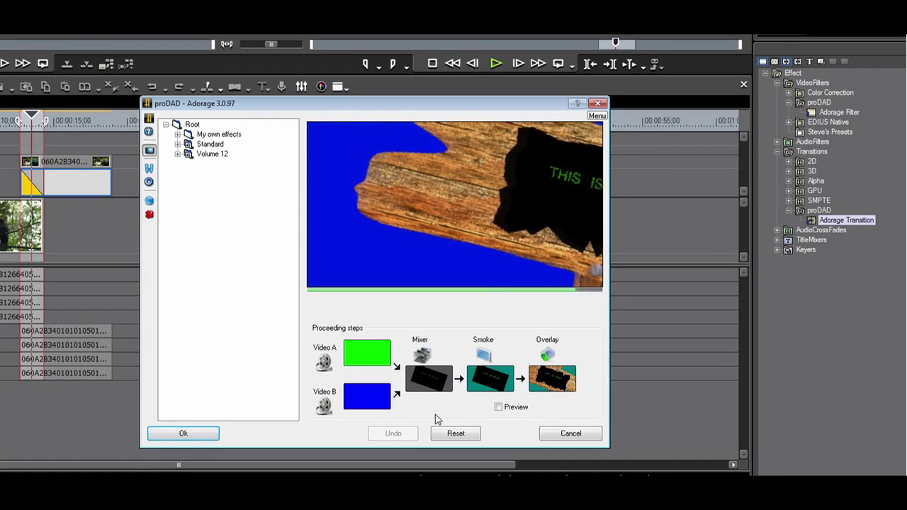
In the Adorage mixer settings, set the border source to the crabhawk video from Videos and confirm
{"action": "double_click", "coordinate": [427, 379]}
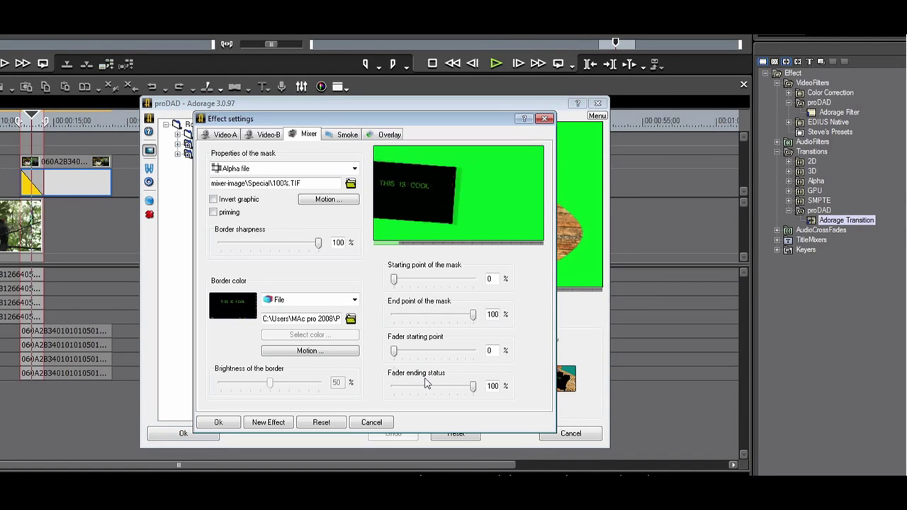
{"action": "left_click", "coordinate": [350, 319]}
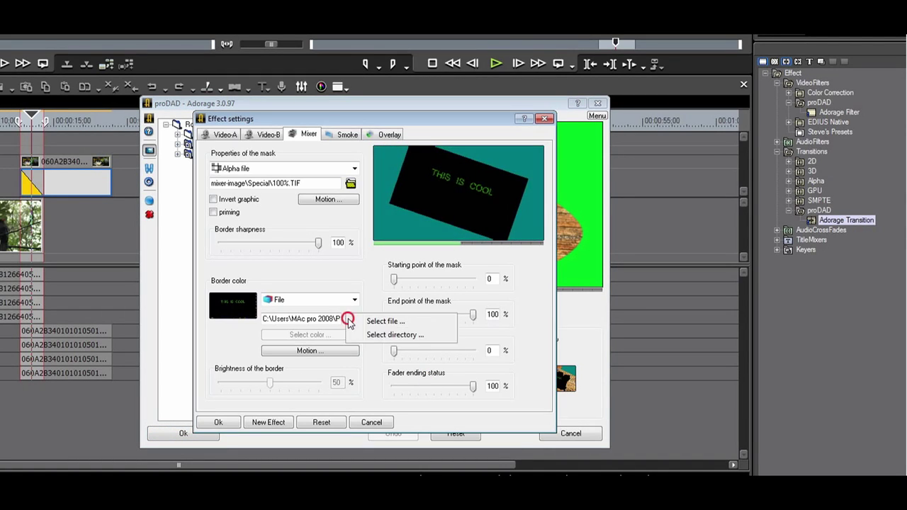
{"action": "left_click", "coordinate": [361, 321]}
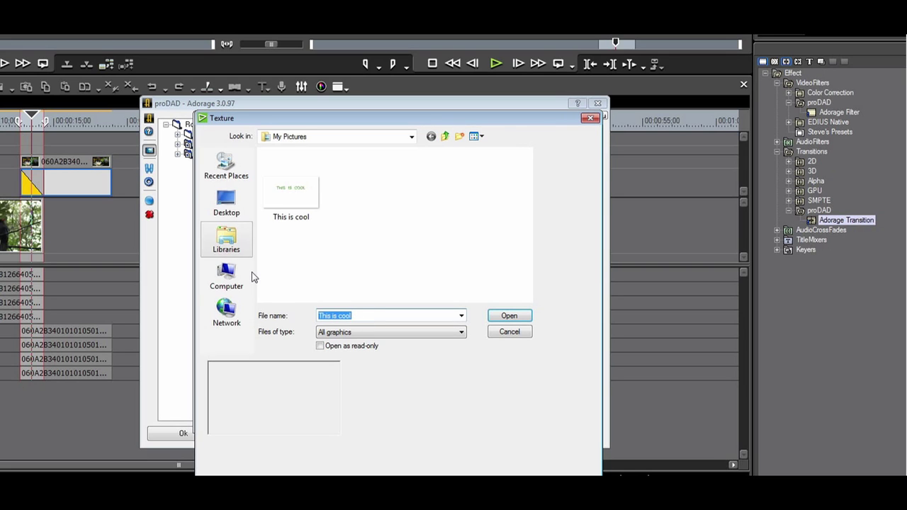
{"action": "left_click", "coordinate": [228, 240]}
{"action": "double_click", "coordinate": [415, 192]}
{"action": "left_click", "coordinate": [421, 192]}
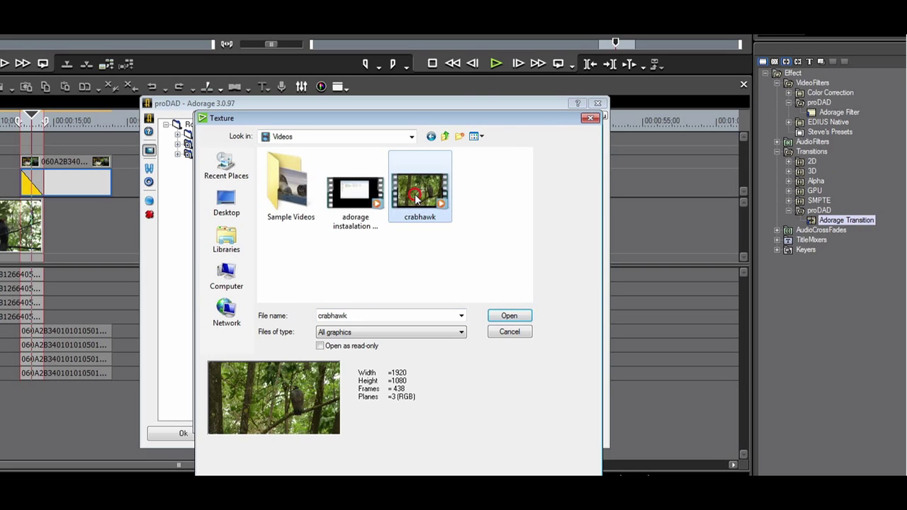
{"action": "left_click", "coordinate": [512, 316]}
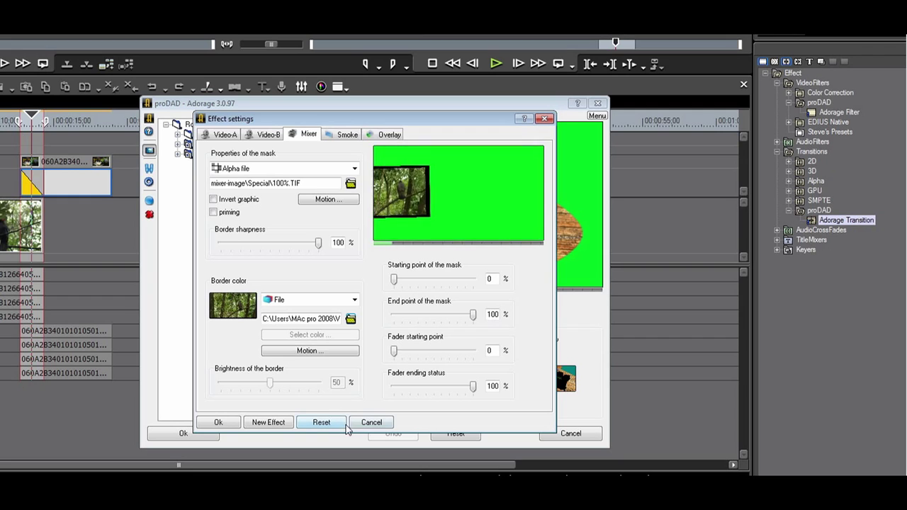
{"action": "left_click", "coordinate": [221, 422]}
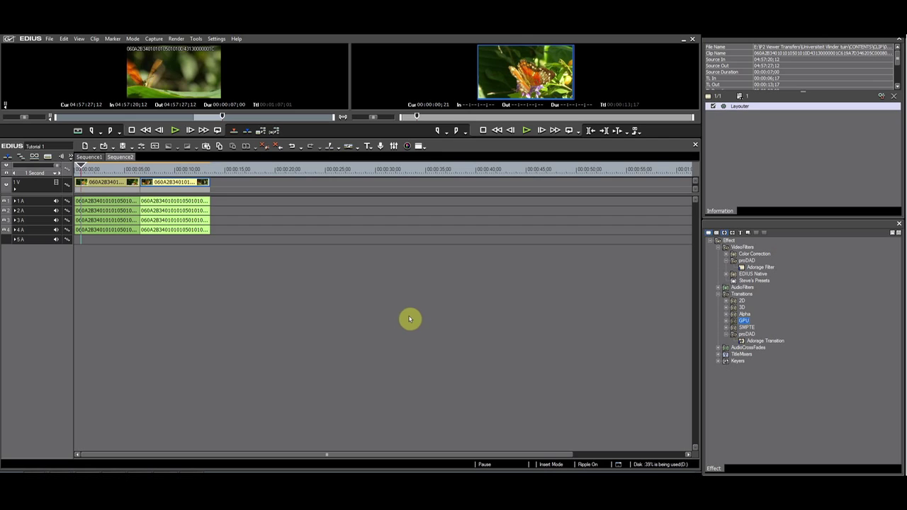
On track 1 V, nudge the second butterfly clip and select both butterfly clips
{"action": "left_click", "coordinate": [32, 189]}
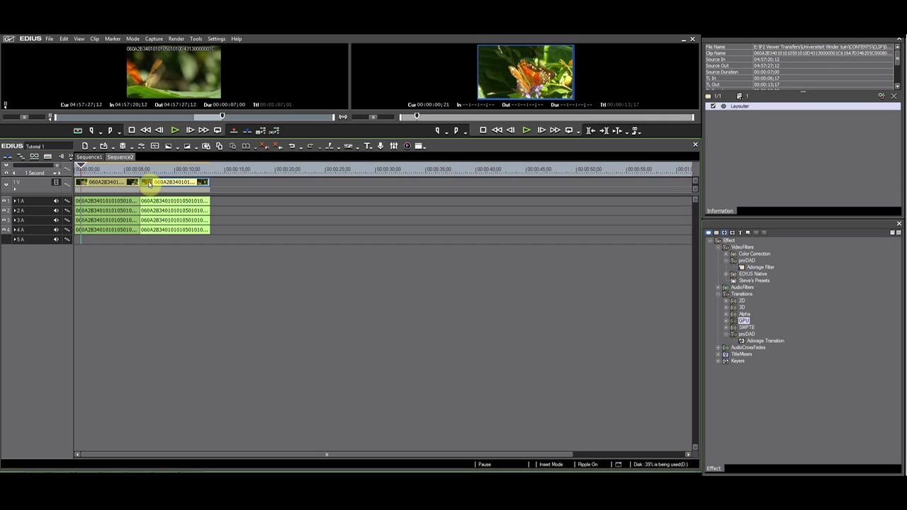
{"action": "mouse_move", "coordinate": [149, 184]}
{"action": "left_mouse_down"}
{"action": "mouse_move", "coordinate": [181, 186]}
{"action": "mouse_move", "coordinate": [143, 184]}
{"action": "left_mouse_up"}
{"action": "left_click", "coordinate": [119, 185]}
{"action": "key", "text": "a"}
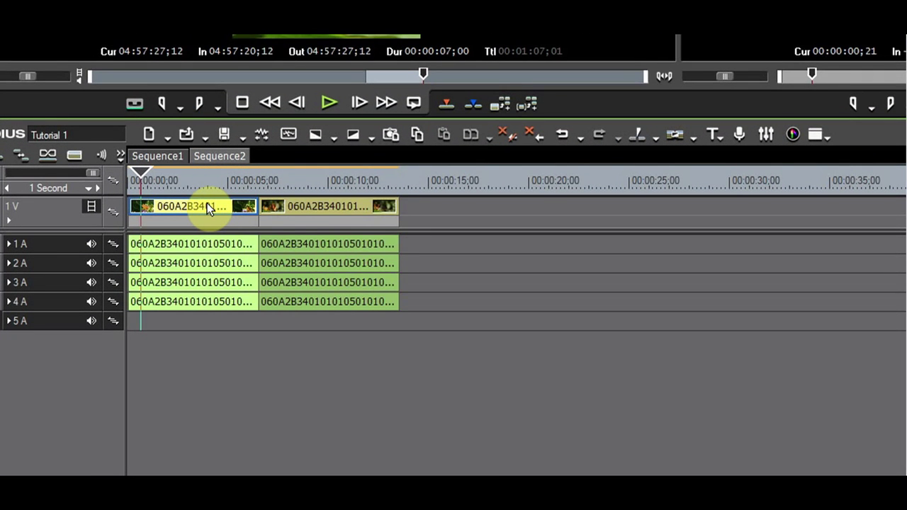
{"action": "left_click", "coordinate": [293, 206]}
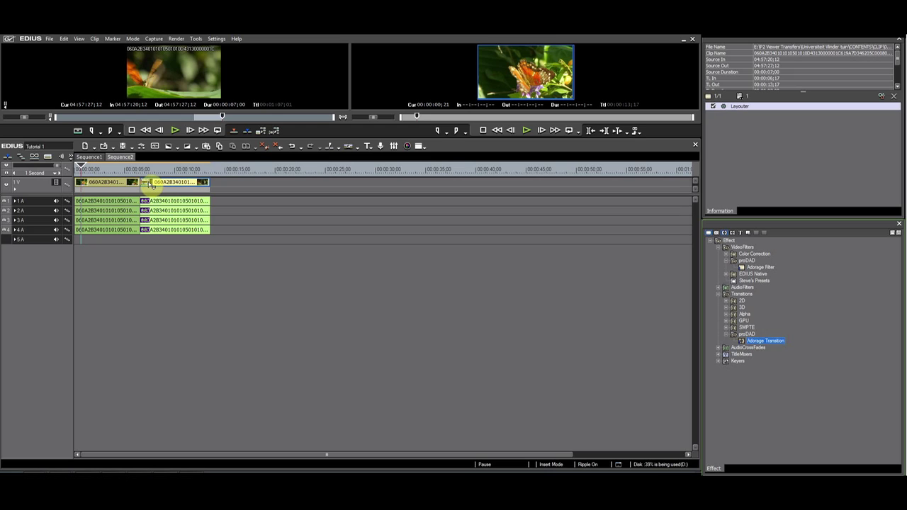
Add the Adorage Transition at the cut between the butterfly clips and open its settings
{"action": "left_click", "coordinate": [144, 183]}
{"action": "key", "text": "ctrl+p"}
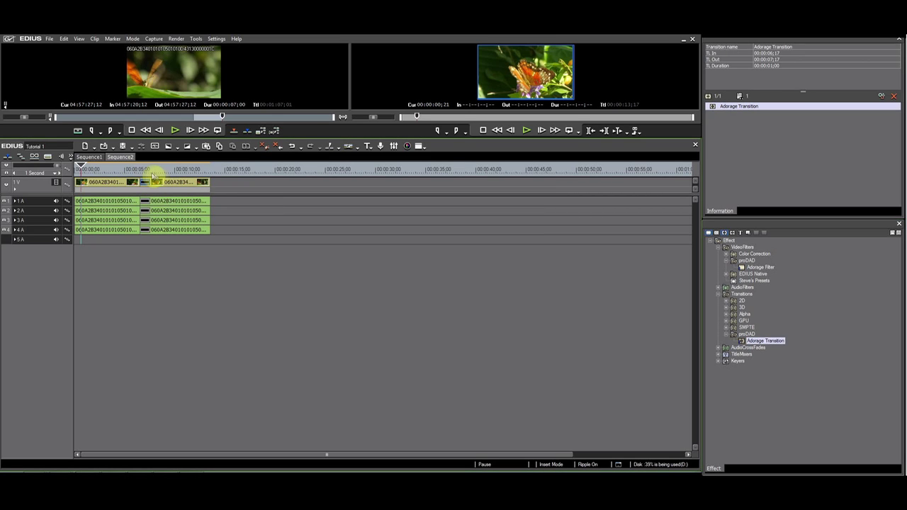
{"action": "left_click", "coordinate": [741, 108]}
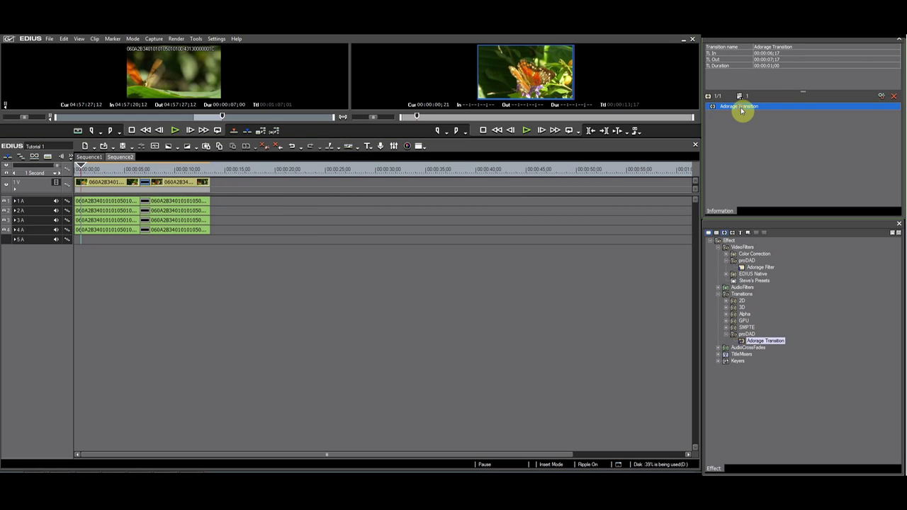
{"action": "double_click", "coordinate": [741, 107]}
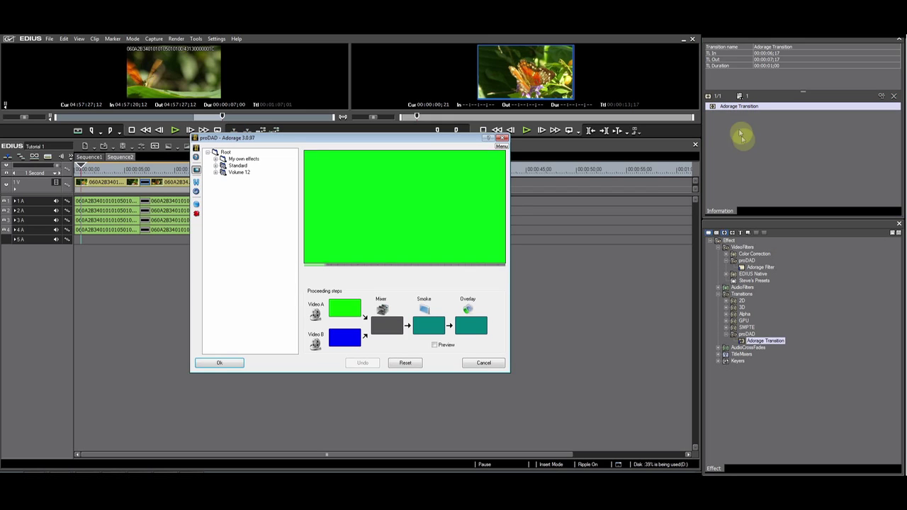
Choose Dissolve from the Standard group for the transition and confirm with Ok
{"action": "left_click", "coordinate": [216, 166]}
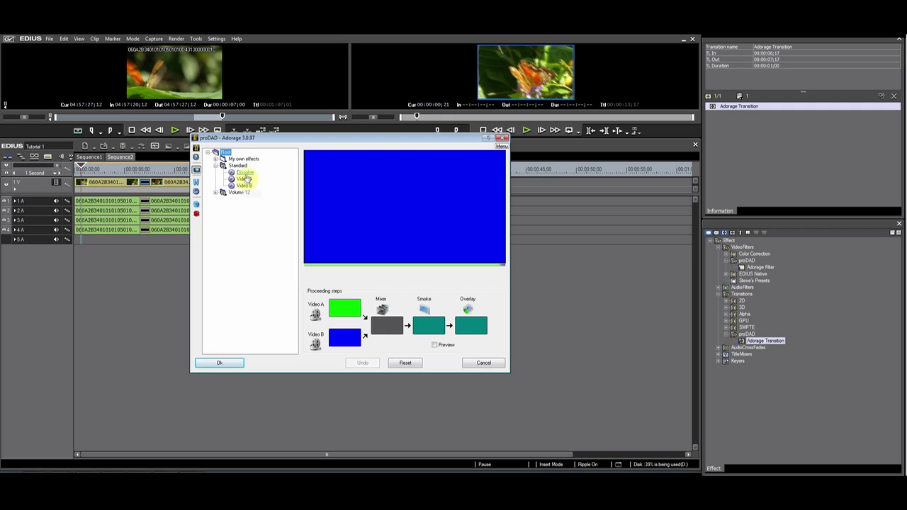
{"action": "left_click", "coordinate": [245, 172]}
{"action": "left_click", "coordinate": [232, 363]}
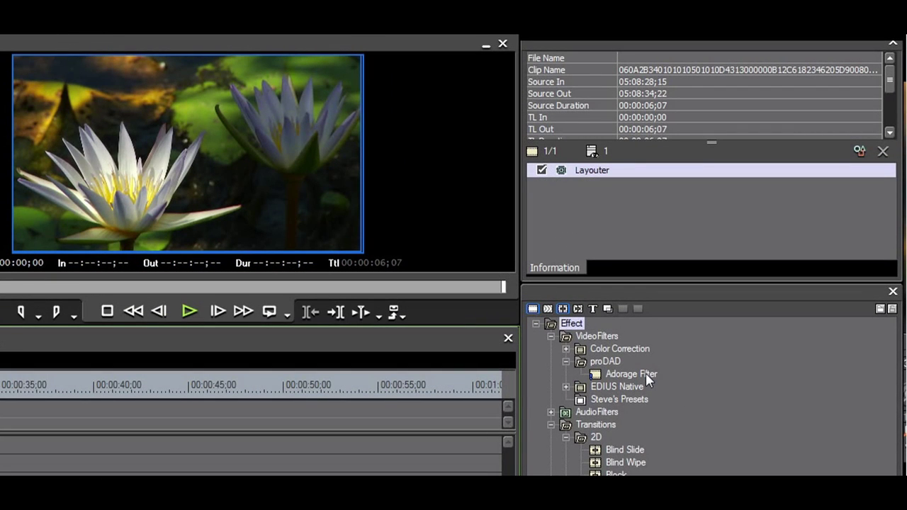
Add the Adorage Filter to the clip's filters, then delete it again
{"action": "left_click", "coordinate": [646, 376]}
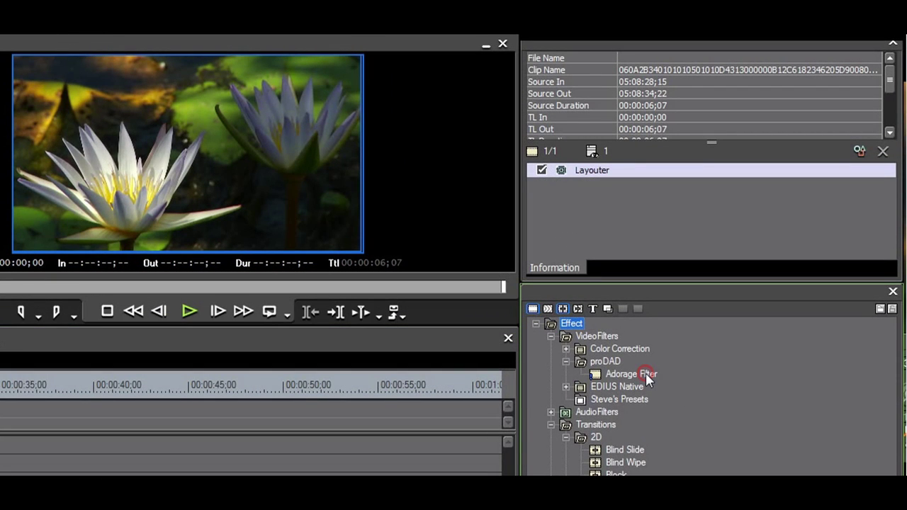
{"action": "left_click_drag", "start_coordinate": [649, 381], "coordinate": [654, 208]}
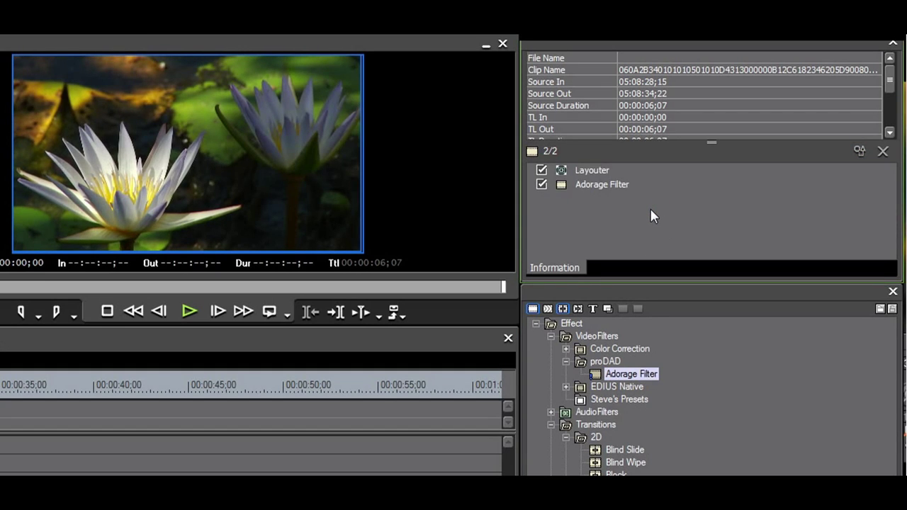
{"action": "left_click", "coordinate": [613, 186]}
{"action": "right_click", "coordinate": [612, 186]}
{"action": "left_click", "coordinate": [640, 252]}
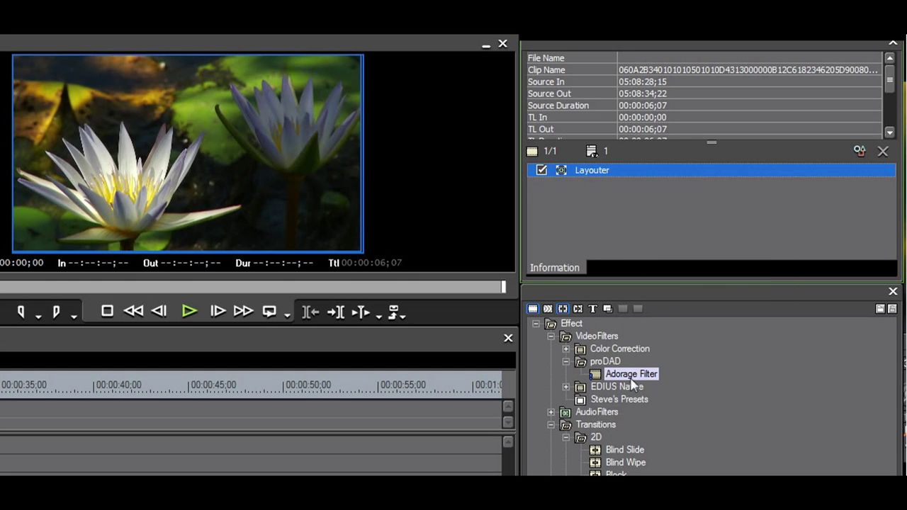
Re-add and remove the Adorage Filter, then drag it onto the water lily clip
{"action": "right_click", "coordinate": [635, 383]}
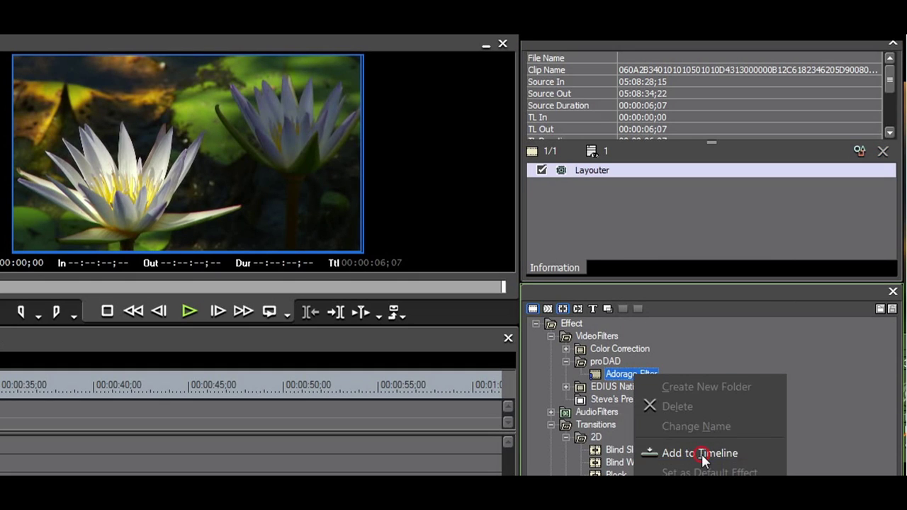
{"action": "left_click", "coordinate": [701, 454]}
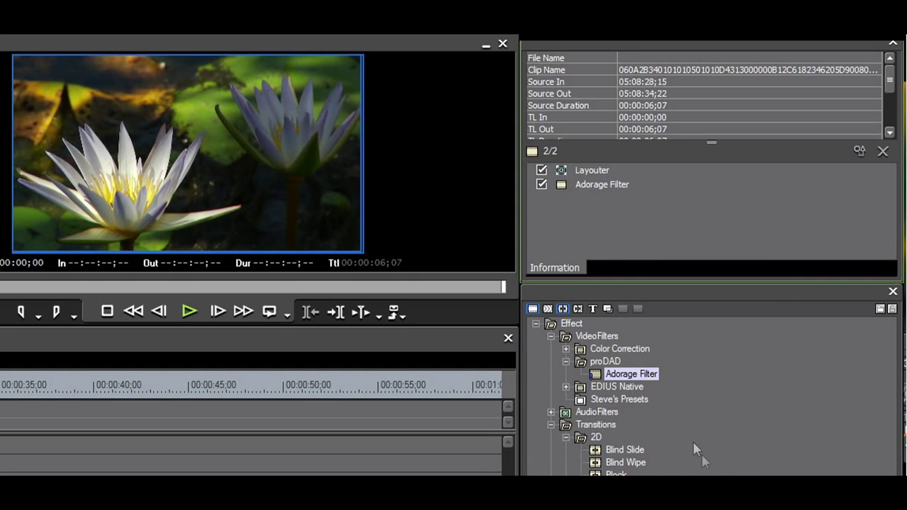
{"action": "right_click", "coordinate": [619, 185]}
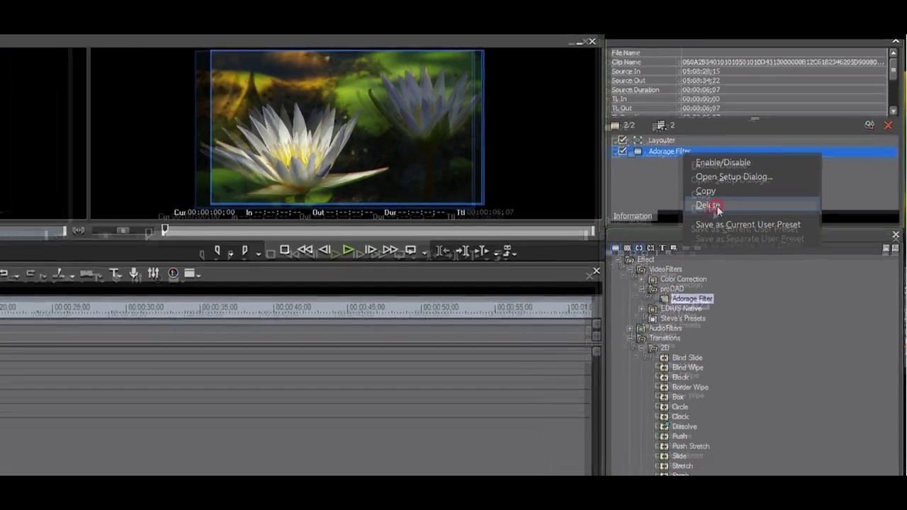
{"action": "left_click", "coordinate": [651, 253]}
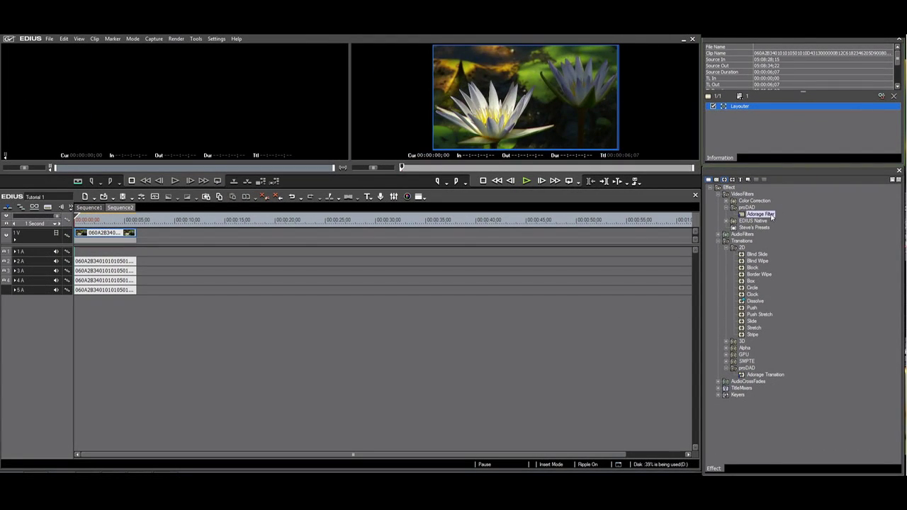
{"action": "left_click", "coordinate": [755, 228]}
{"action": "left_click_drag", "start_coordinate": [131, 239], "coordinate": [132, 240]}
Open the Adorage Filter settings and pick PiP under Volume 12 > Hotspots > Jungle
{"action": "double_click", "coordinate": [752, 114]}
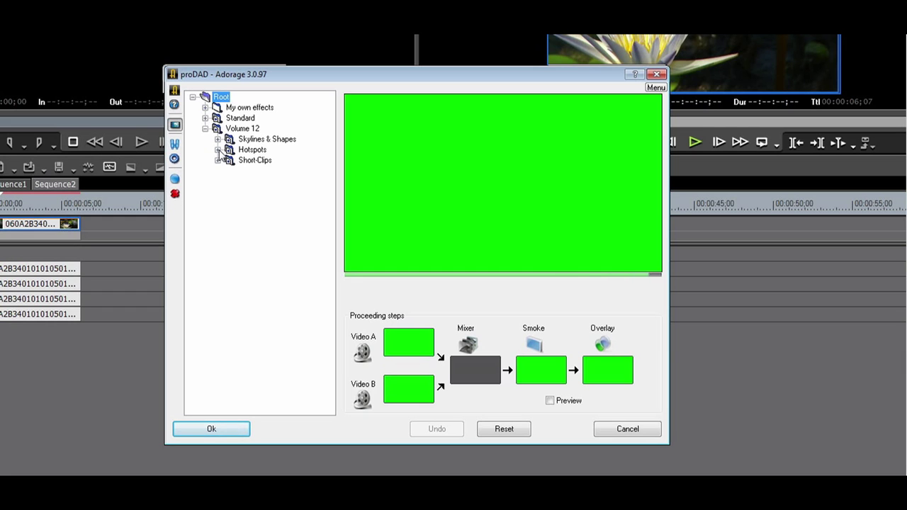
{"action": "left_click", "coordinate": [218, 149]}
{"action": "left_click_drag", "start_coordinate": [330, 211], "coordinate": [322, 379]}
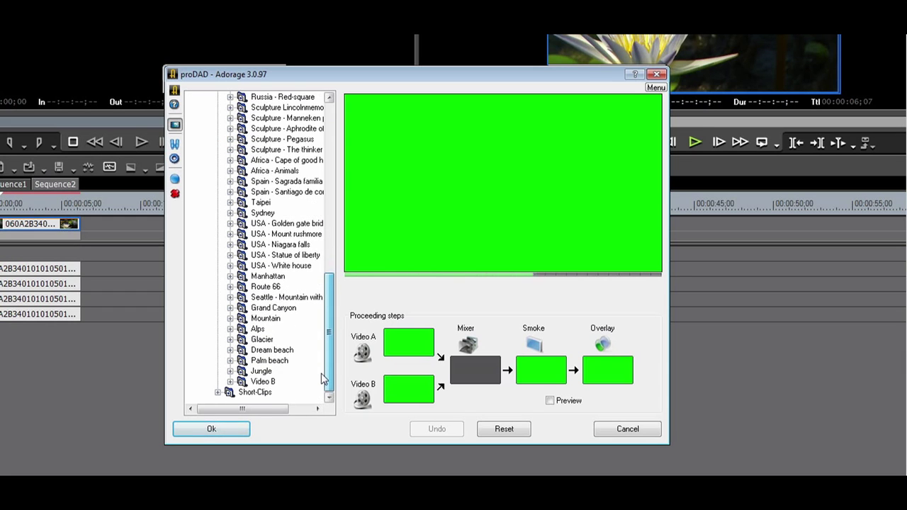
{"action": "double_click", "coordinate": [260, 373]}
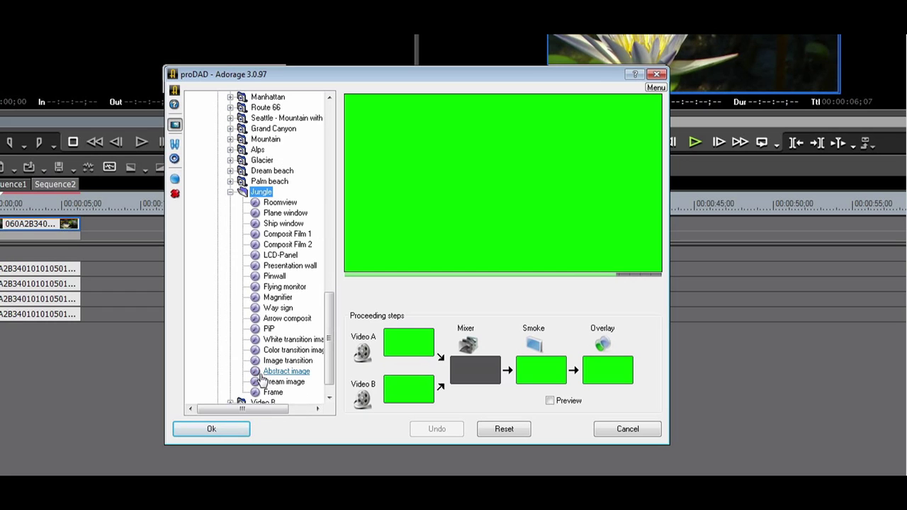
{"action": "left_click", "coordinate": [264, 330]}
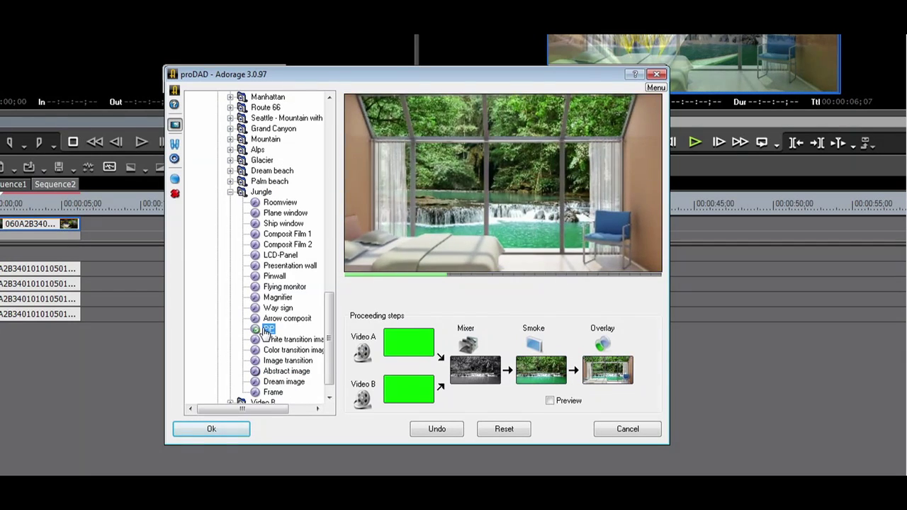
Set the PiP overlay graphic to the 'This is cool' image from Libraries > Pictures and confirm
{"action": "double_click", "coordinate": [609, 374]}
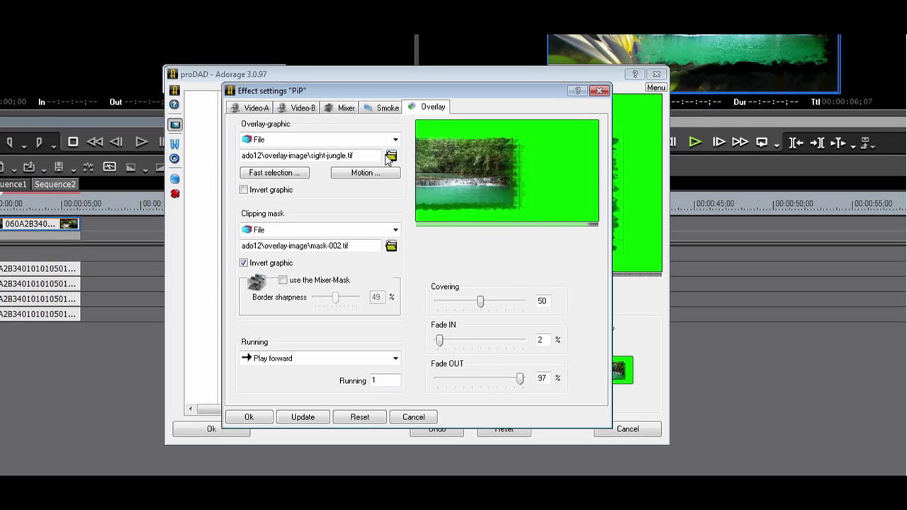
{"action": "left_click", "coordinate": [390, 157]}
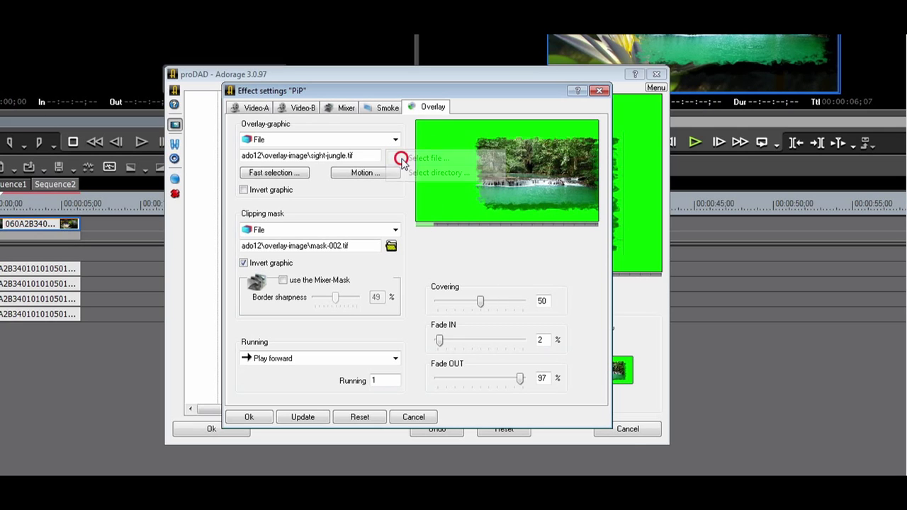
{"action": "left_click", "coordinate": [401, 159]}
{"action": "left_click", "coordinate": [233, 188]}
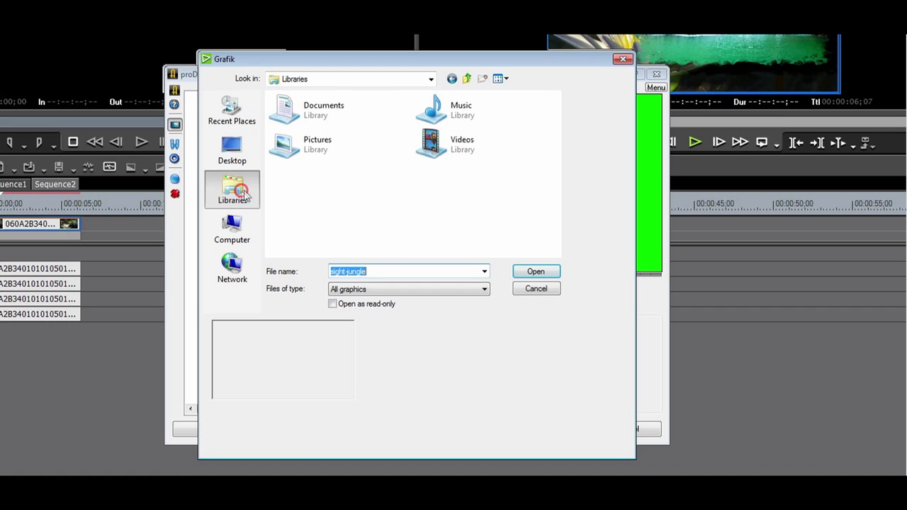
{"action": "double_click", "coordinate": [315, 145]}
{"action": "left_click", "coordinate": [456, 158]}
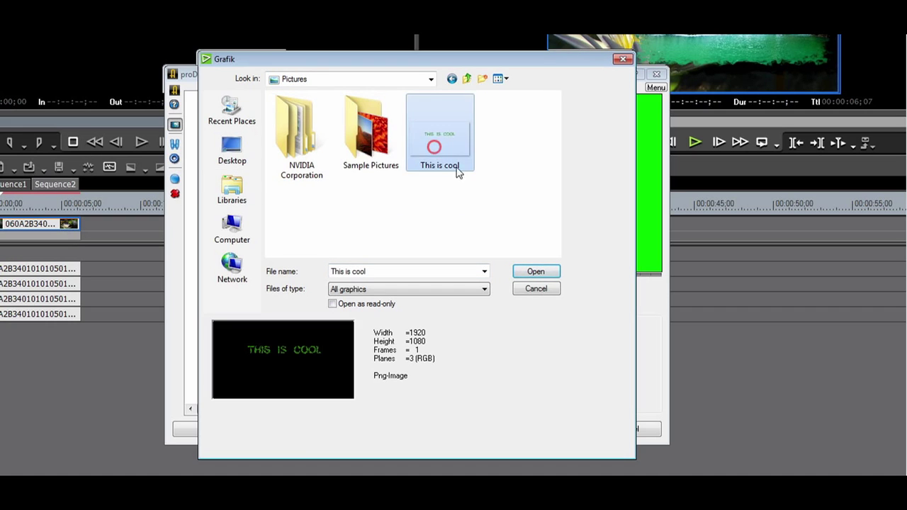
{"action": "left_click", "coordinate": [536, 272]}
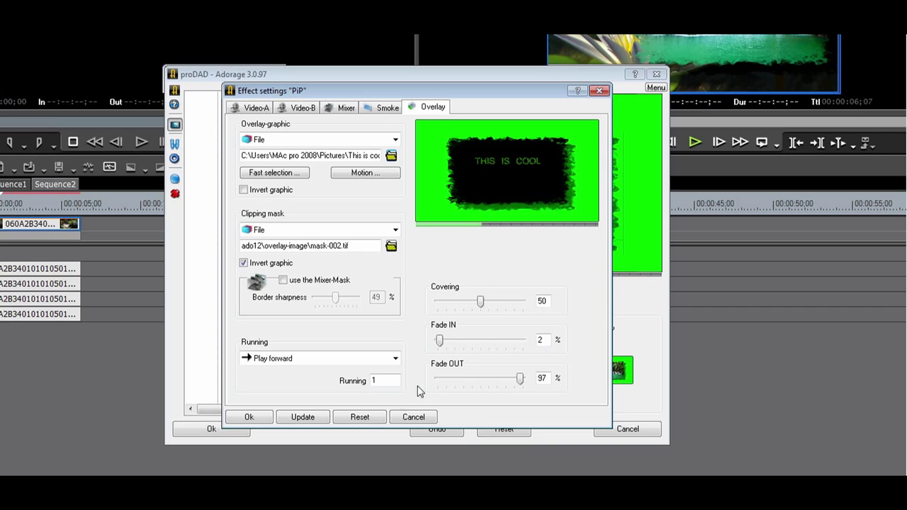
{"action": "left_click", "coordinate": [250, 418]}
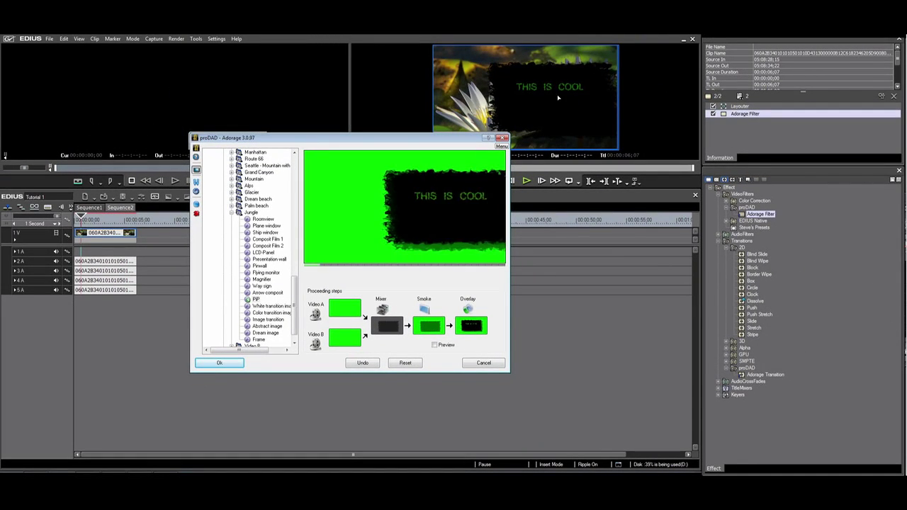
Select crabhawk from Libraries > Videos as the PiP overlay file
{"action": "mouse_move", "coordinate": [399, 197]}
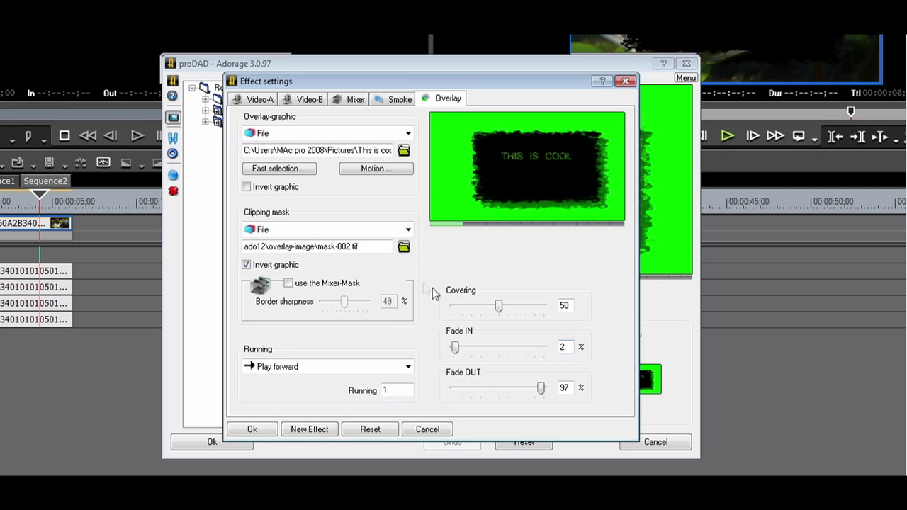
{"action": "left_click", "coordinate": [405, 151]}
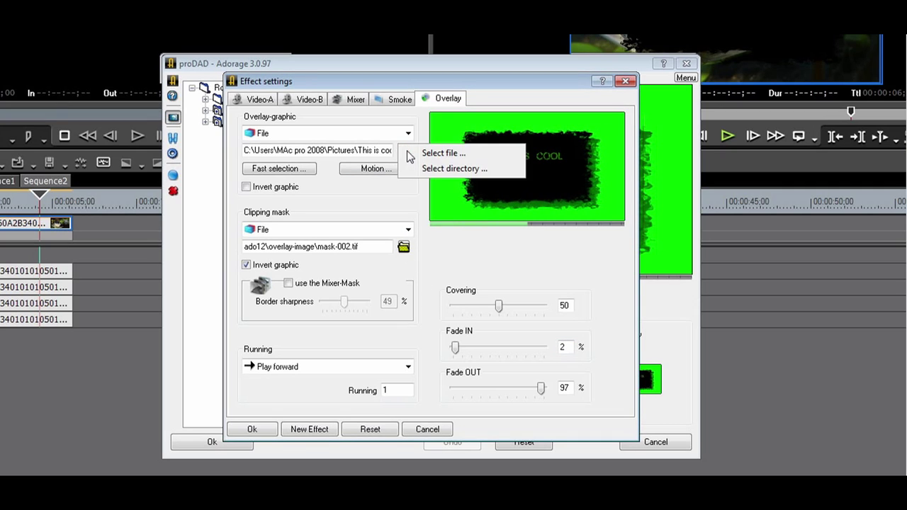
{"action": "left_click", "coordinate": [418, 154]}
{"action": "left_click", "coordinate": [244, 193]}
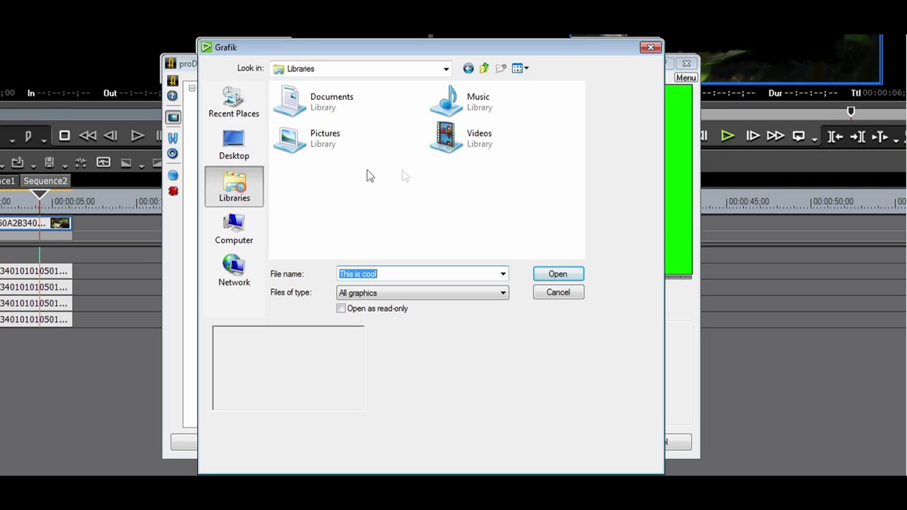
{"action": "double_click", "coordinate": [464, 149]}
{"action": "left_click", "coordinate": [382, 234]}
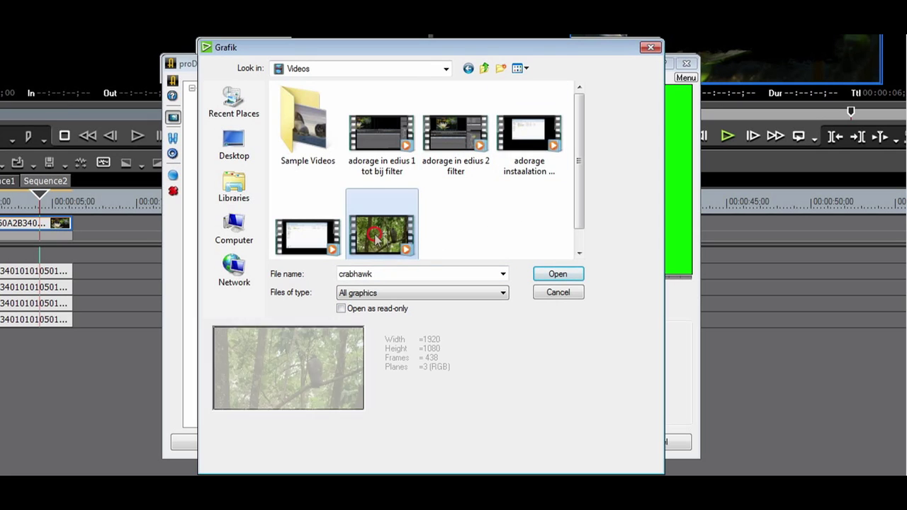
{"action": "left_click", "coordinate": [571, 274]}
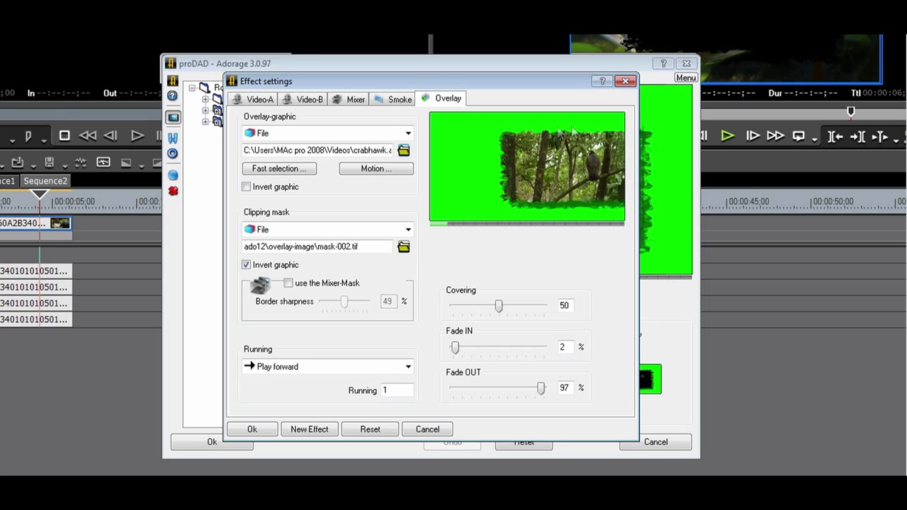